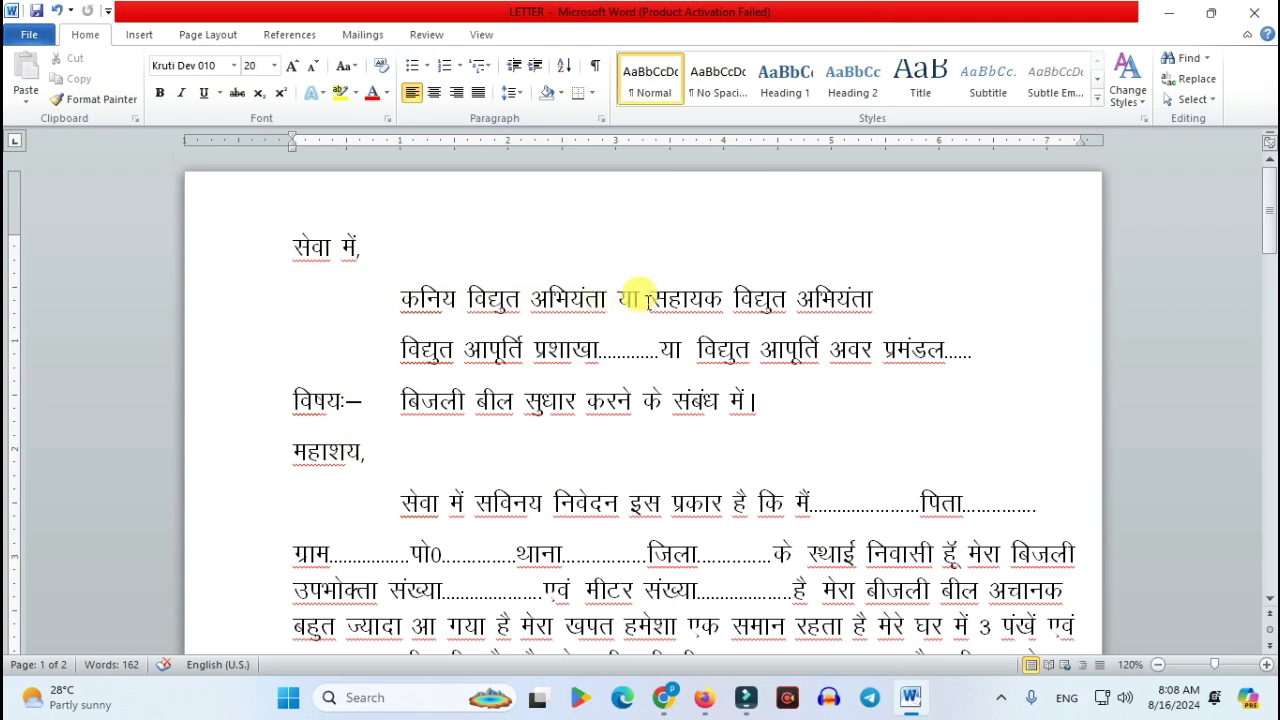
Review the letter's addressee lines, matching the junior and assistant electrical engineer options with their supply section and sub-division offices
left_click_drag(650, 300, 880, 299)
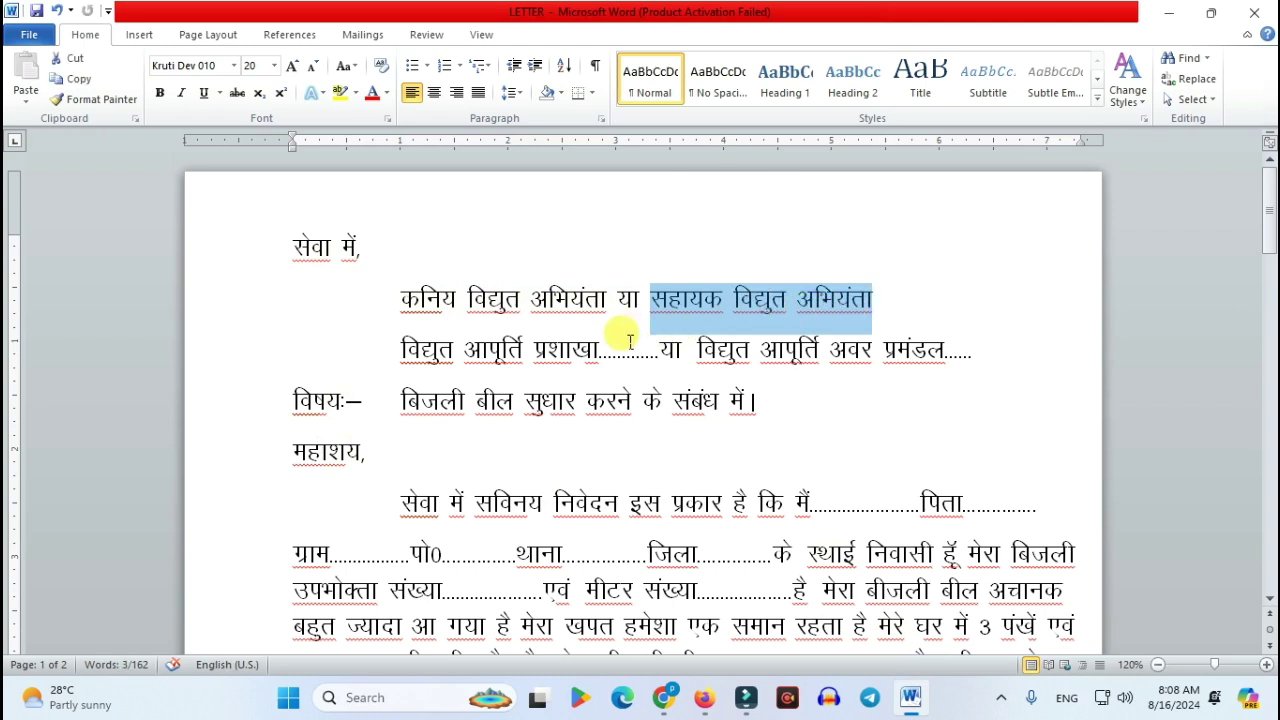
left_click(403, 303)
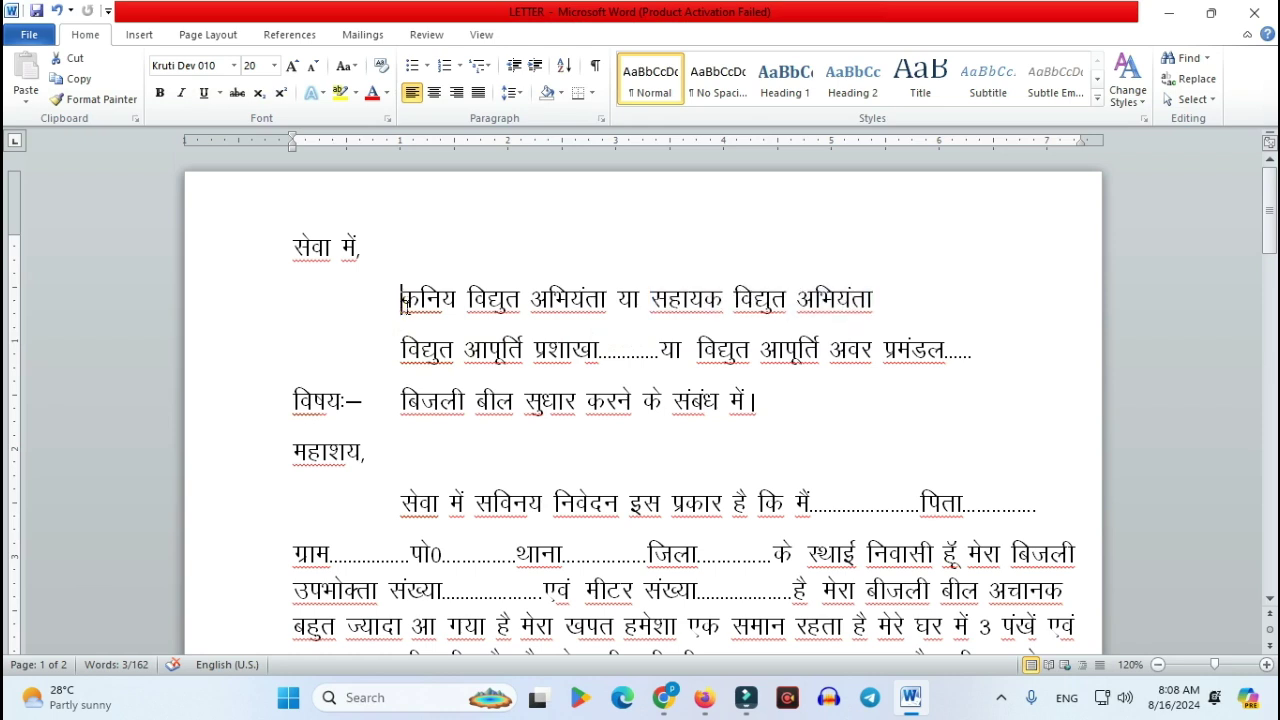
left_click_drag(403, 303, 612, 300)
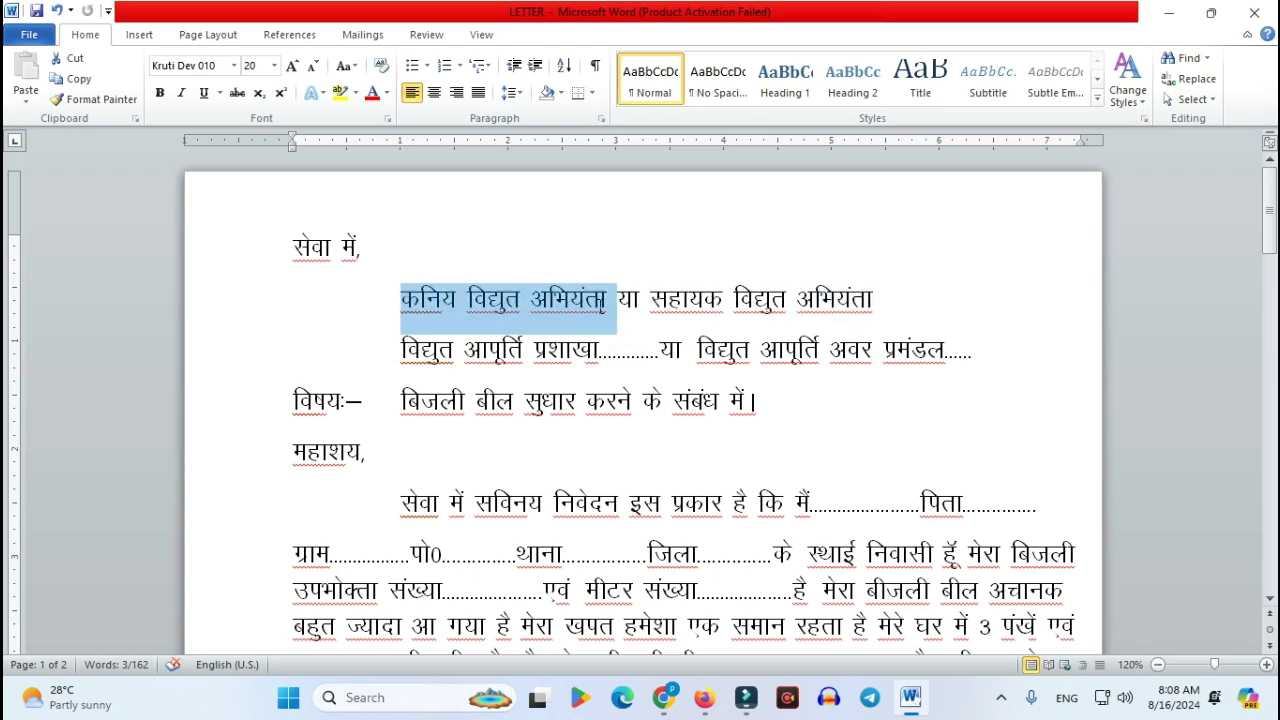
left_click(401, 351)
left_click_drag(401, 351, 873, 300)
left_click(613, 349)
left_click(650, 299)
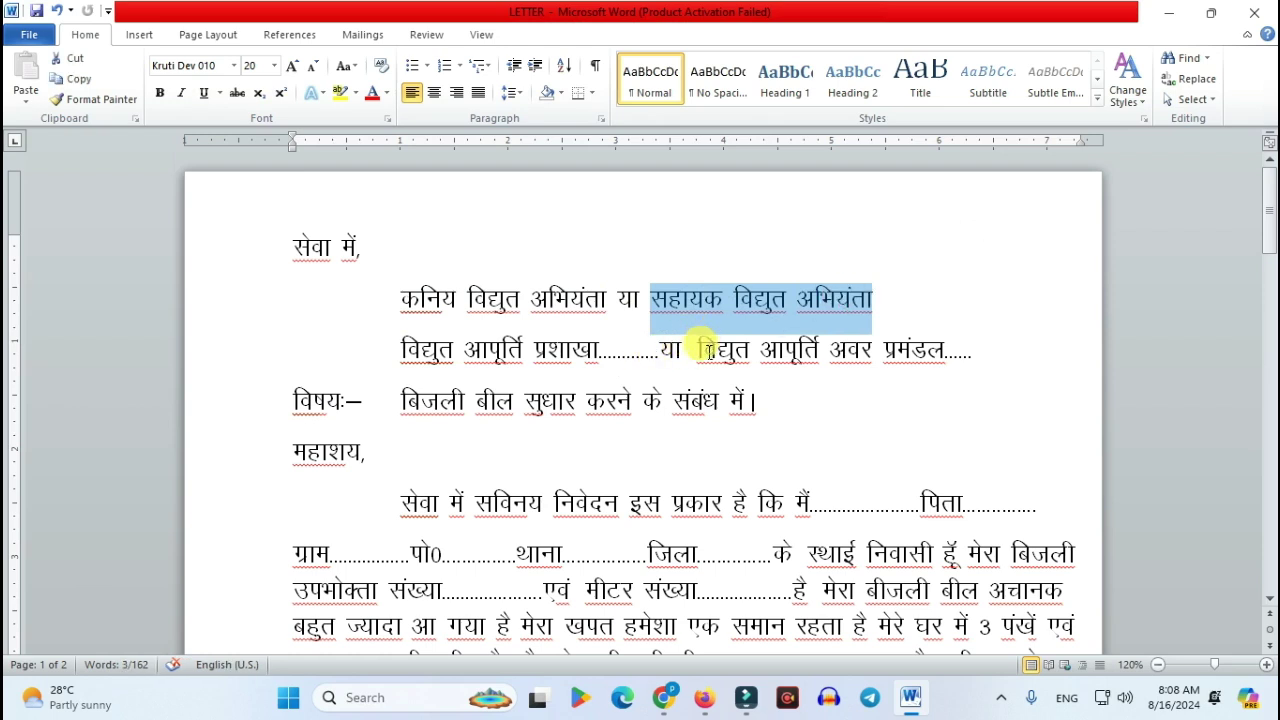
left_click_drag(697, 352, 960, 349)
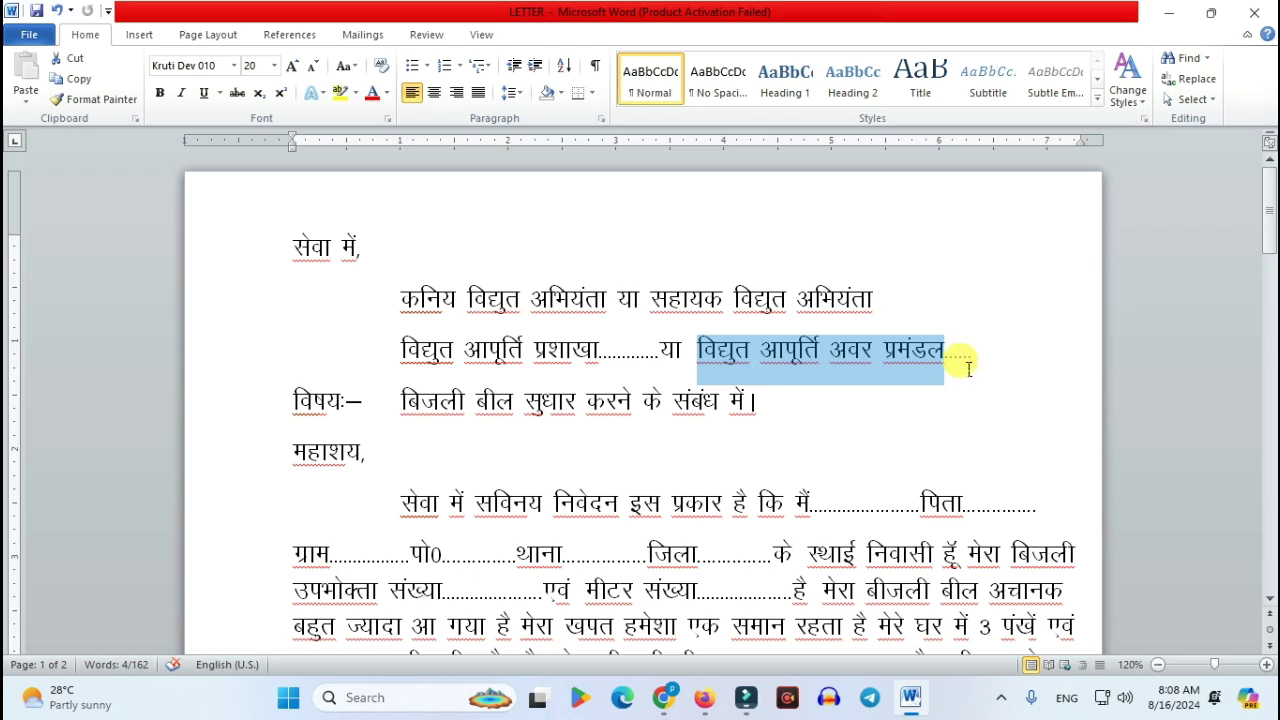
left_click(958, 351)
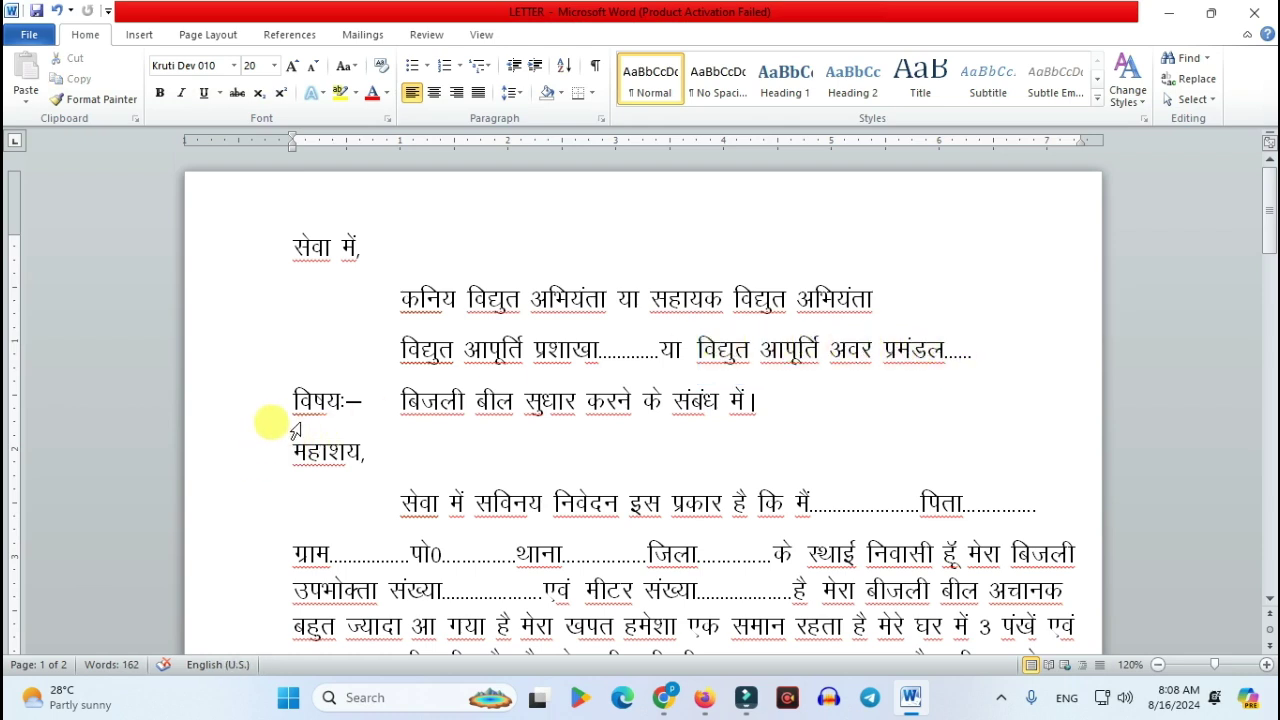
Read the letter's subject line and body about the unexpectedly high electricity bill, including the blanks for applicant and meter details
left_click_drag(300, 415, 762, 403)
scroll(606, 420, "down", 1)
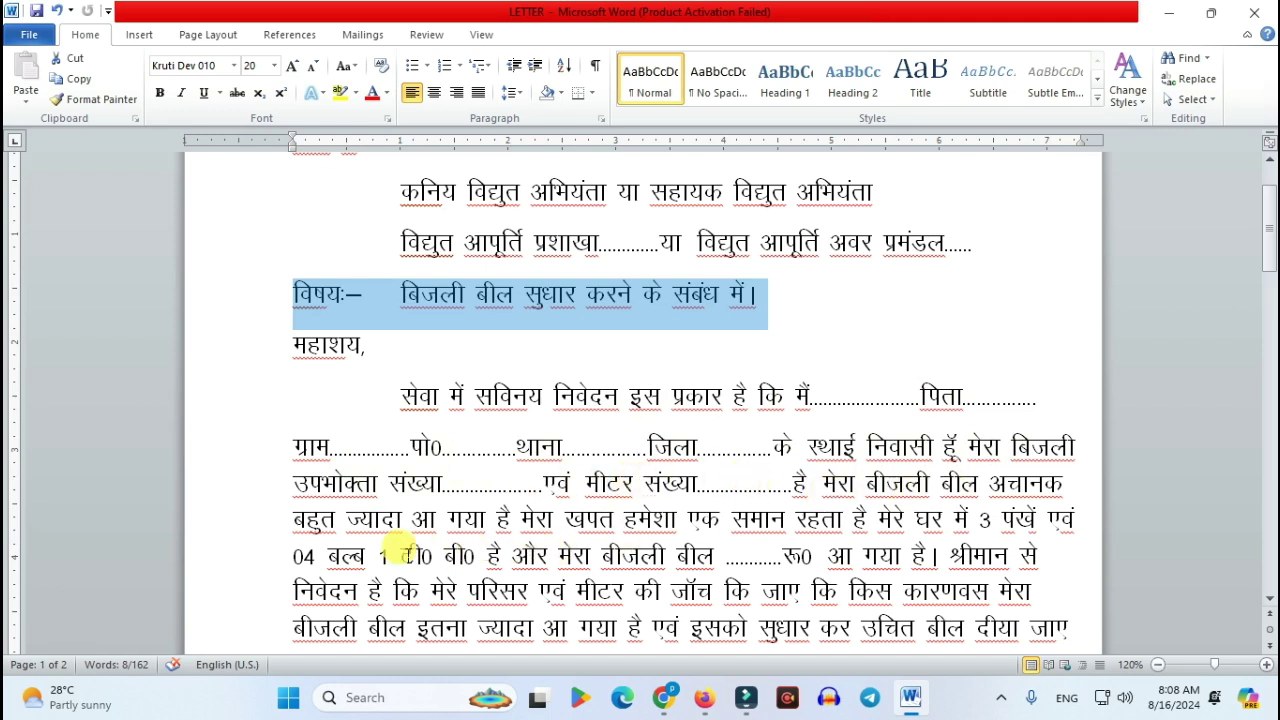
left_click_drag(388, 535, 458, 527)
left_click(512, 522)
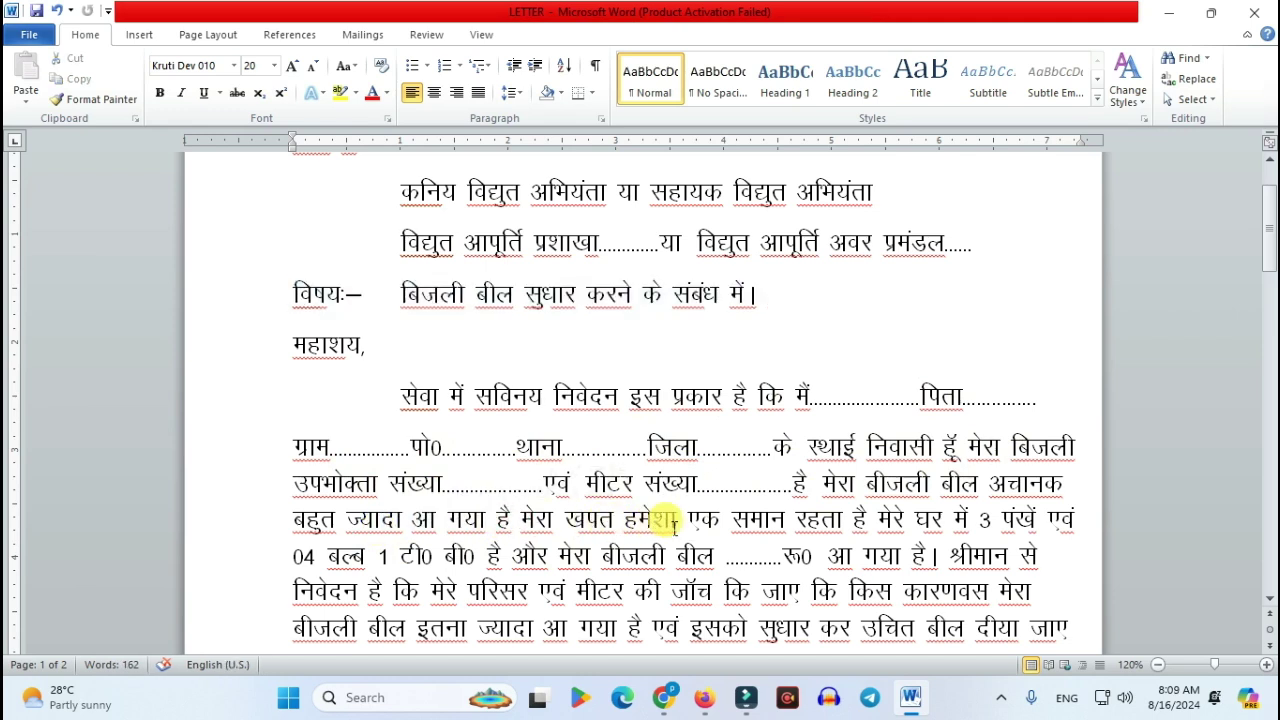
scroll(855, 505, "down", 1)
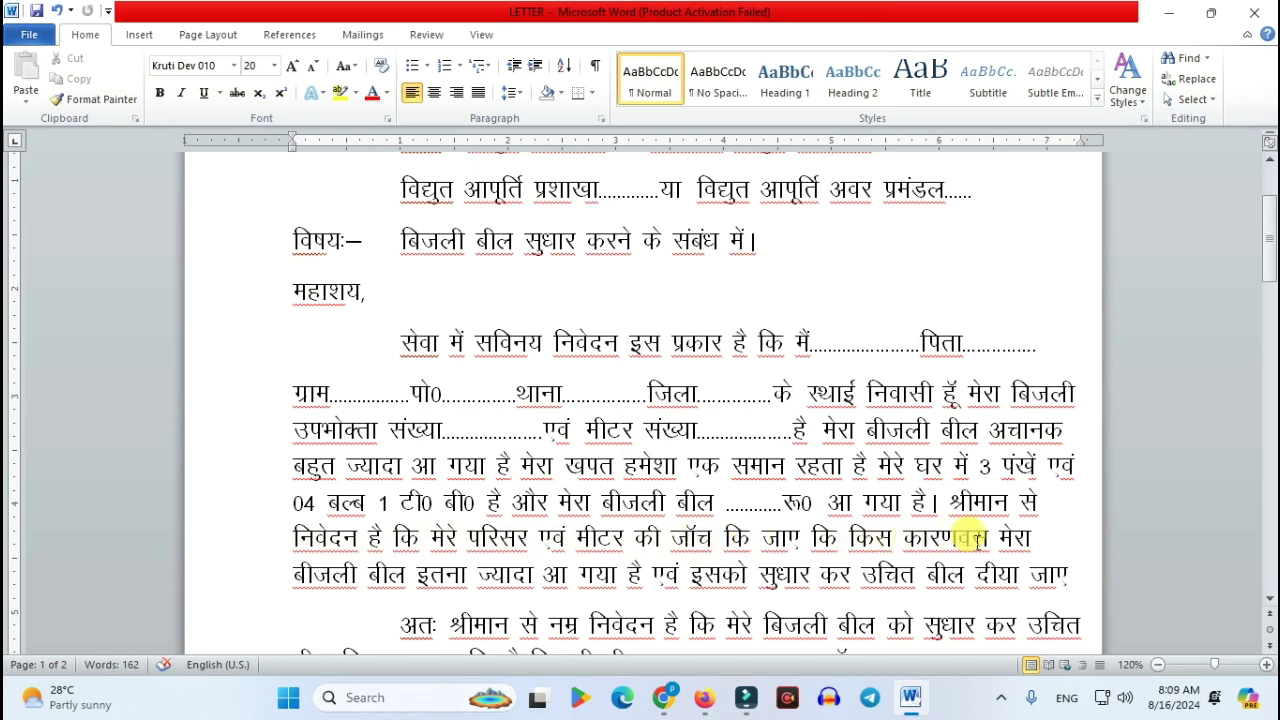
left_click(512, 574)
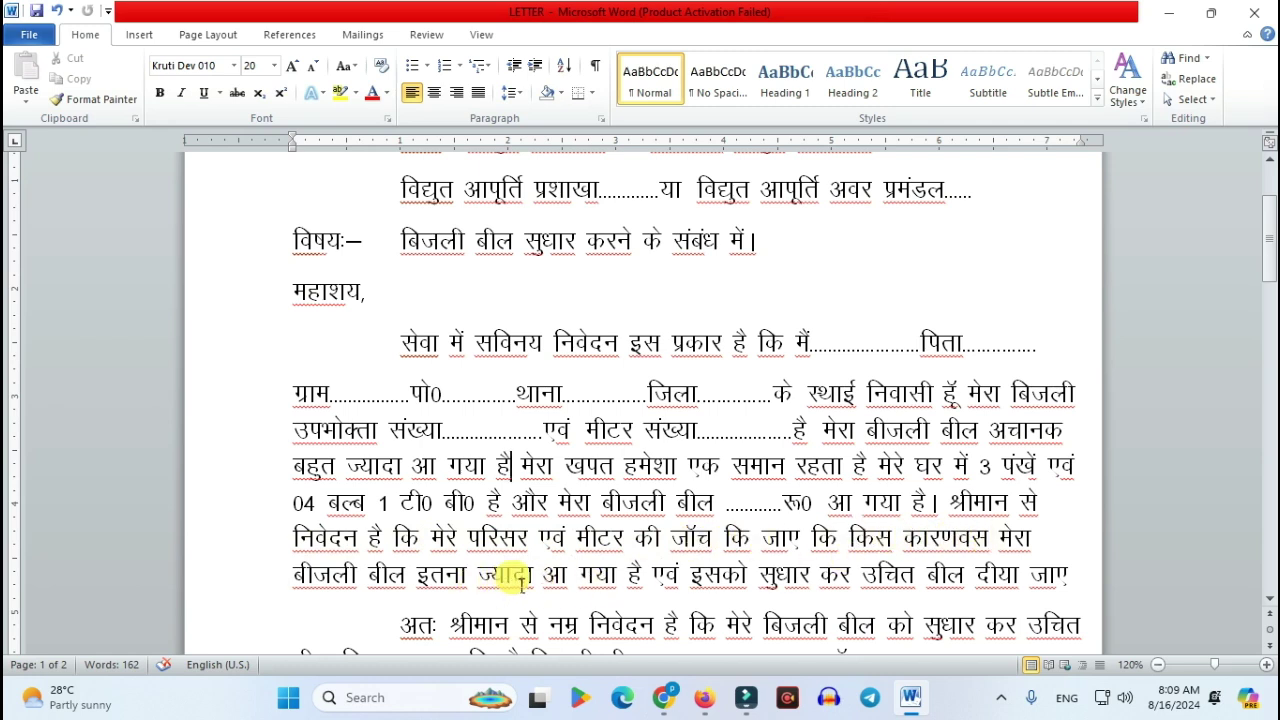
left_click(645, 576)
scroll(700, 540, "down", 1)
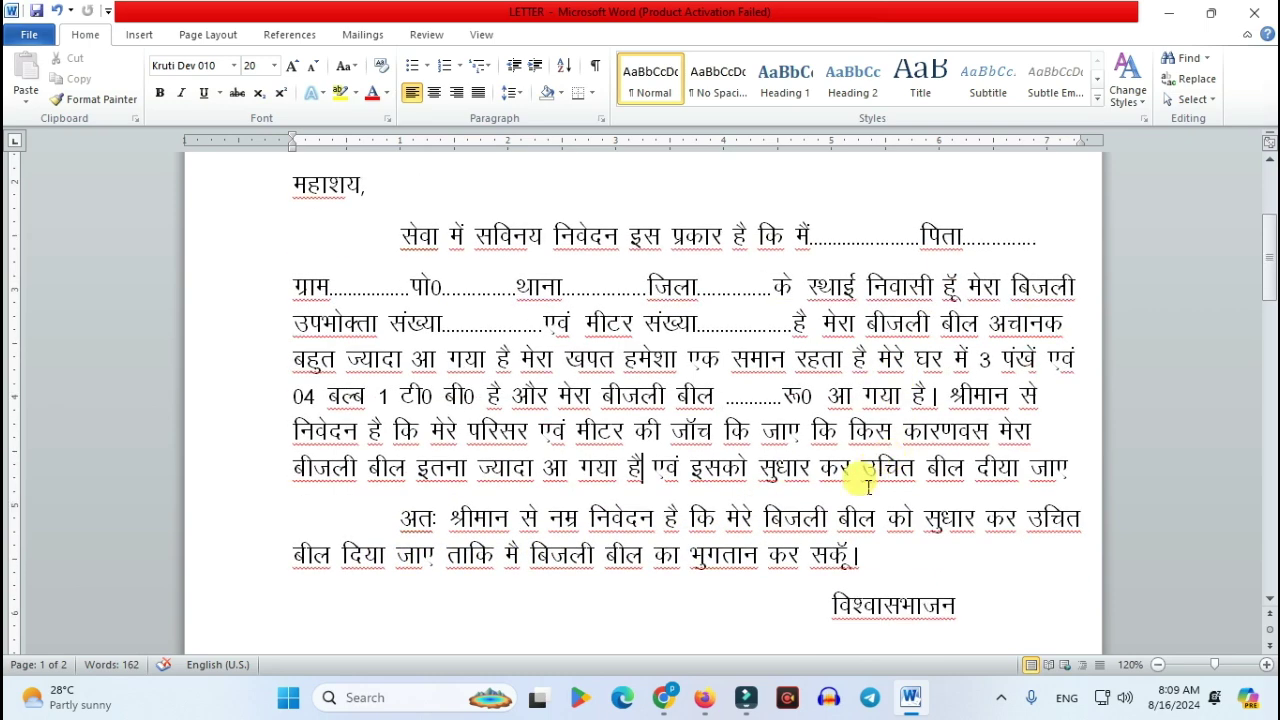
Examine the closing request and signature block with its blank applicant fields, and reread the letter from the addressee lines down
scroll(849, 374, "up", 1)
scroll(826, 449, "down", 3)
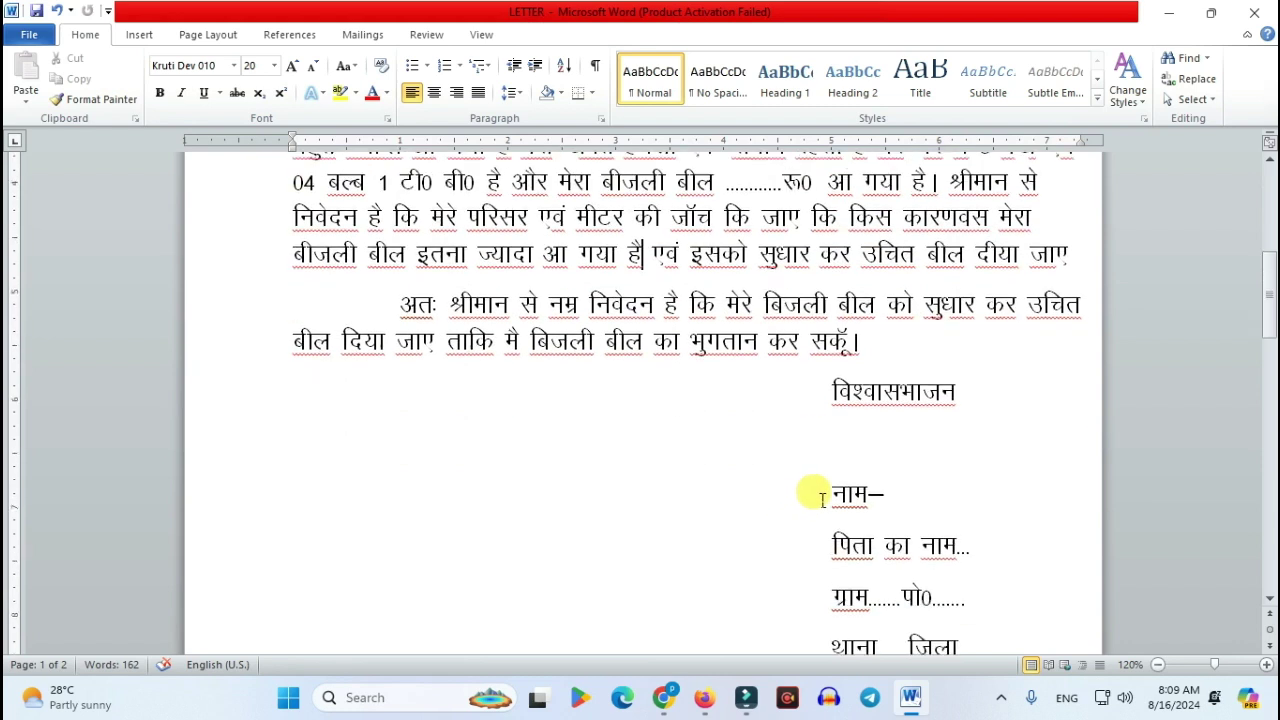
scroll(815, 497, "down", 1)
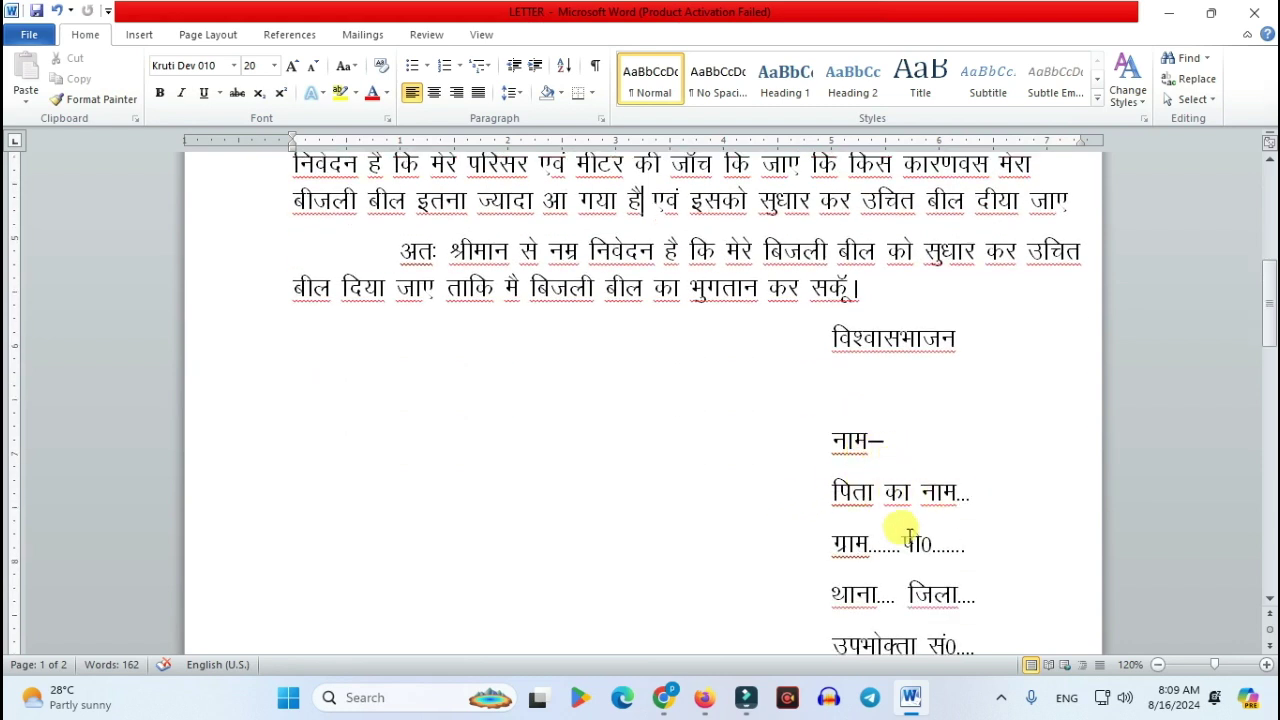
scroll(908, 537, "down", 3)
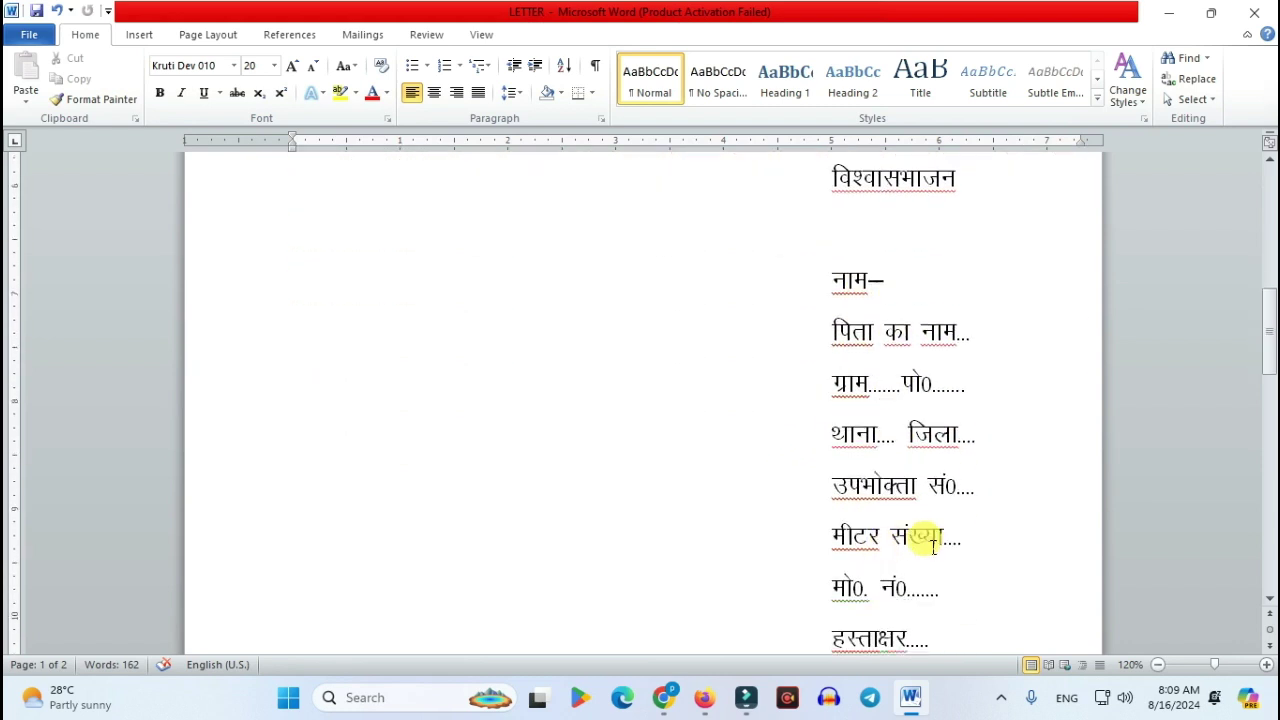
scroll(933, 543, "down", 1)
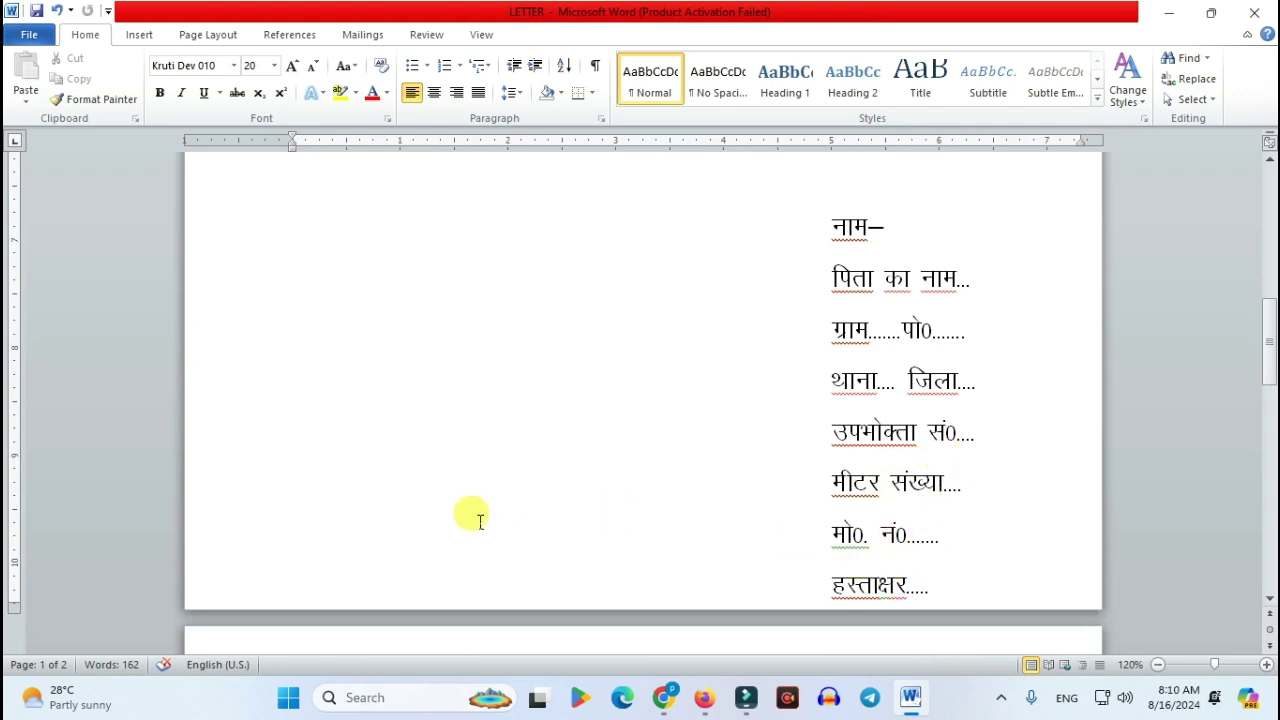
scroll(409, 519, "up", 15)
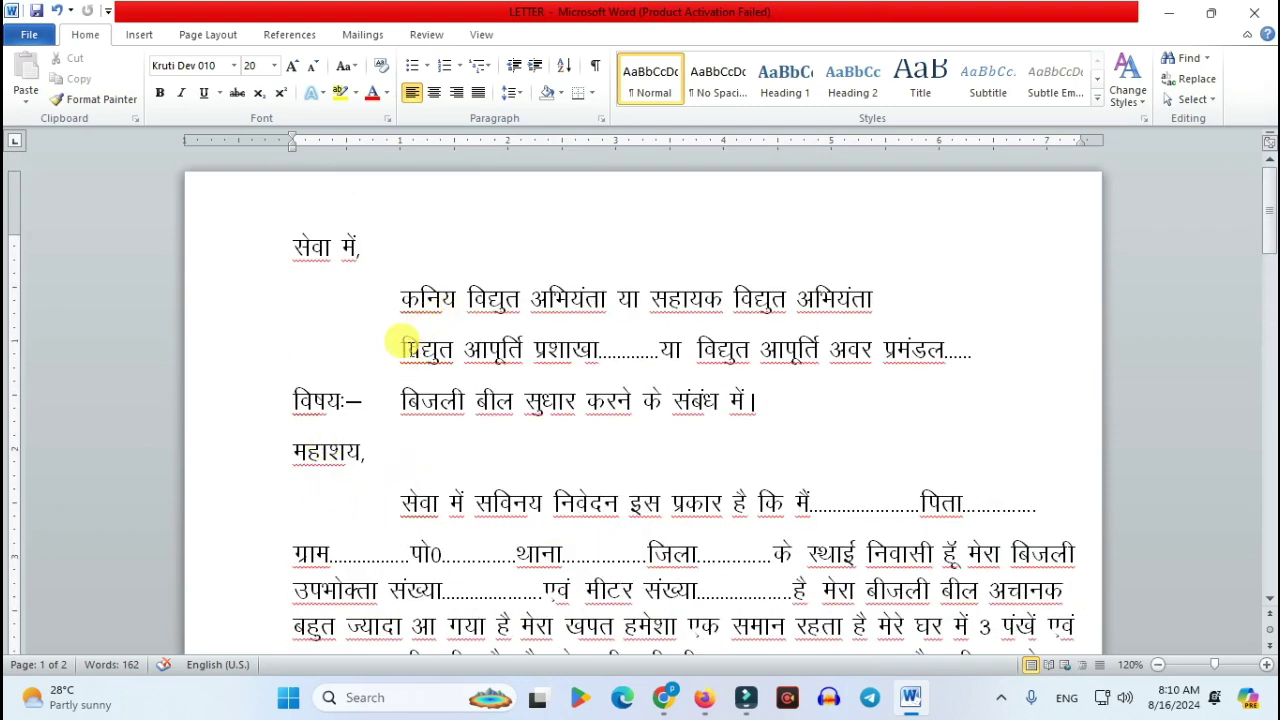
left_click_drag(402, 338, 425, 345)
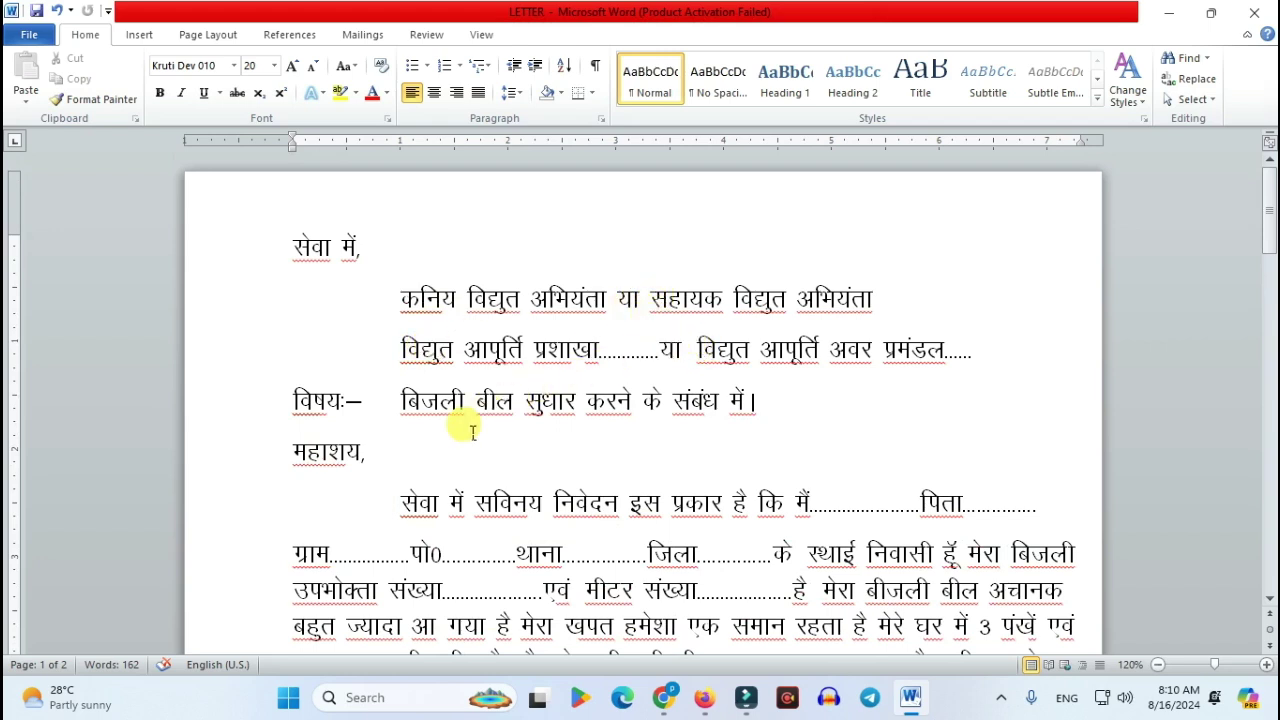
scroll(410, 482, "down", 3)
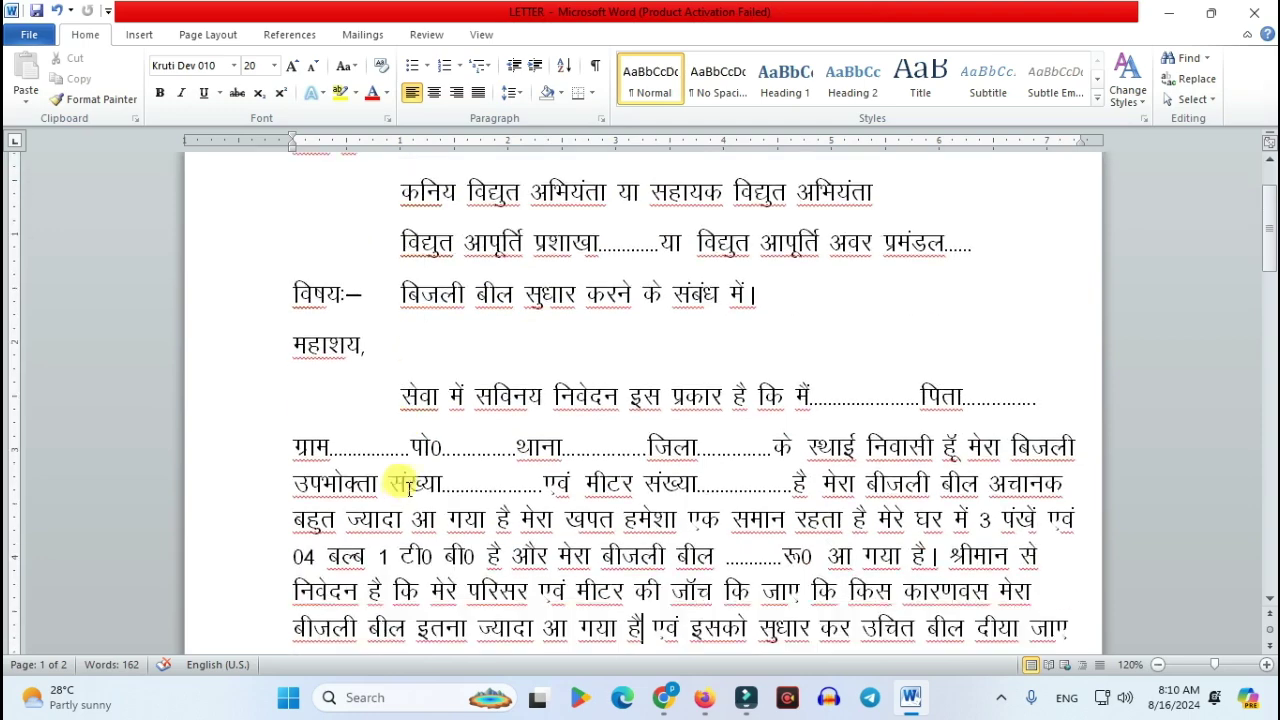
scroll(400, 498, "down", 1)
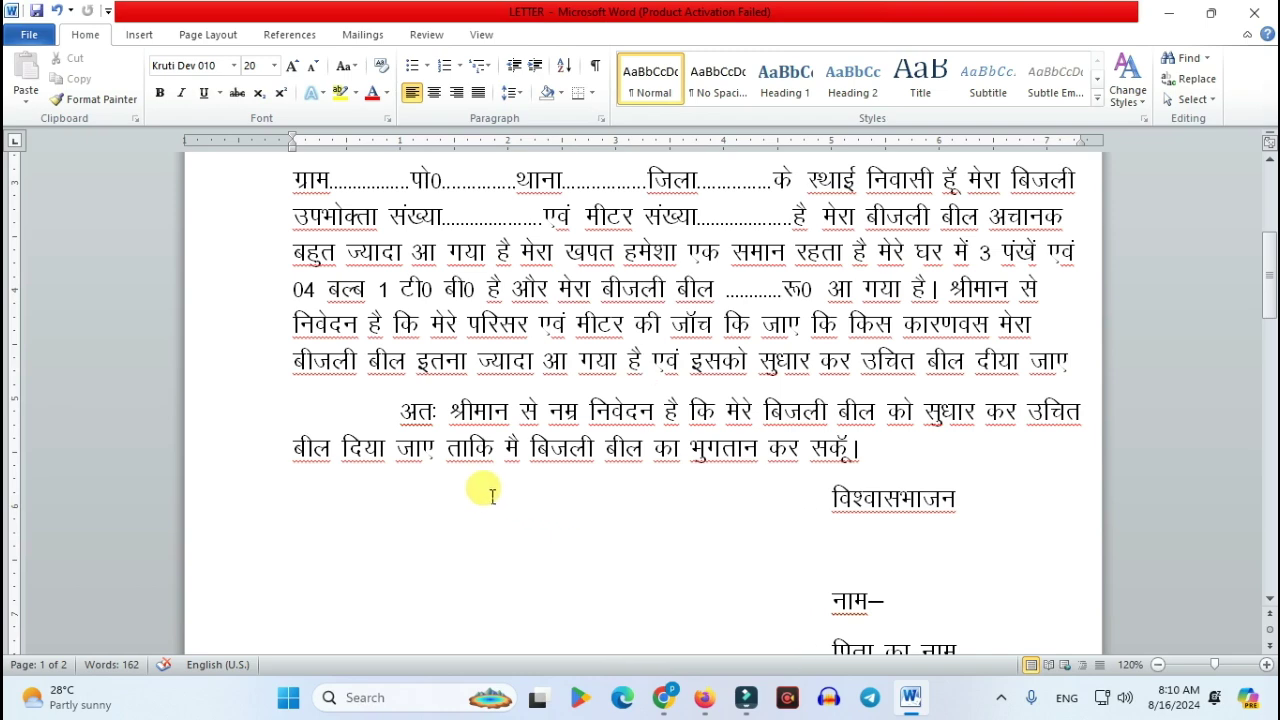
scroll(400, 455, "up", 2)
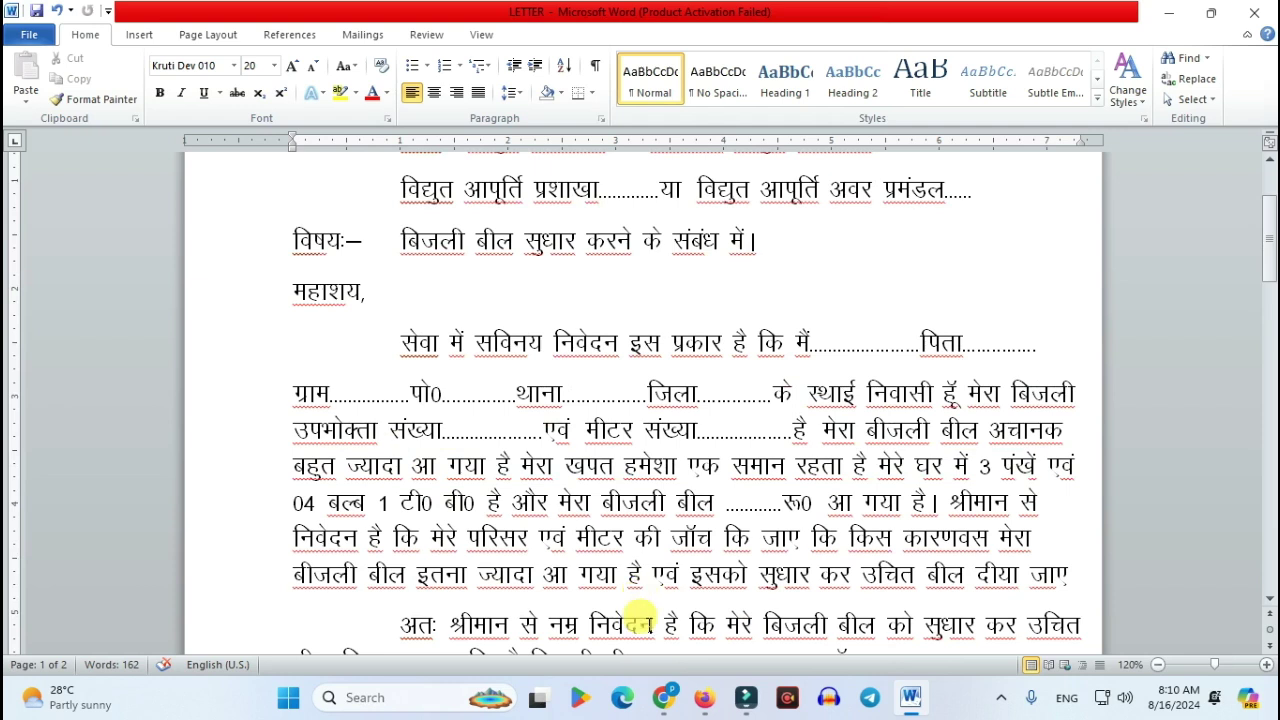
Switch to Firefox and open the Complaint Registration form from the South Bihar Power Distribution home page
left_click(707, 706)
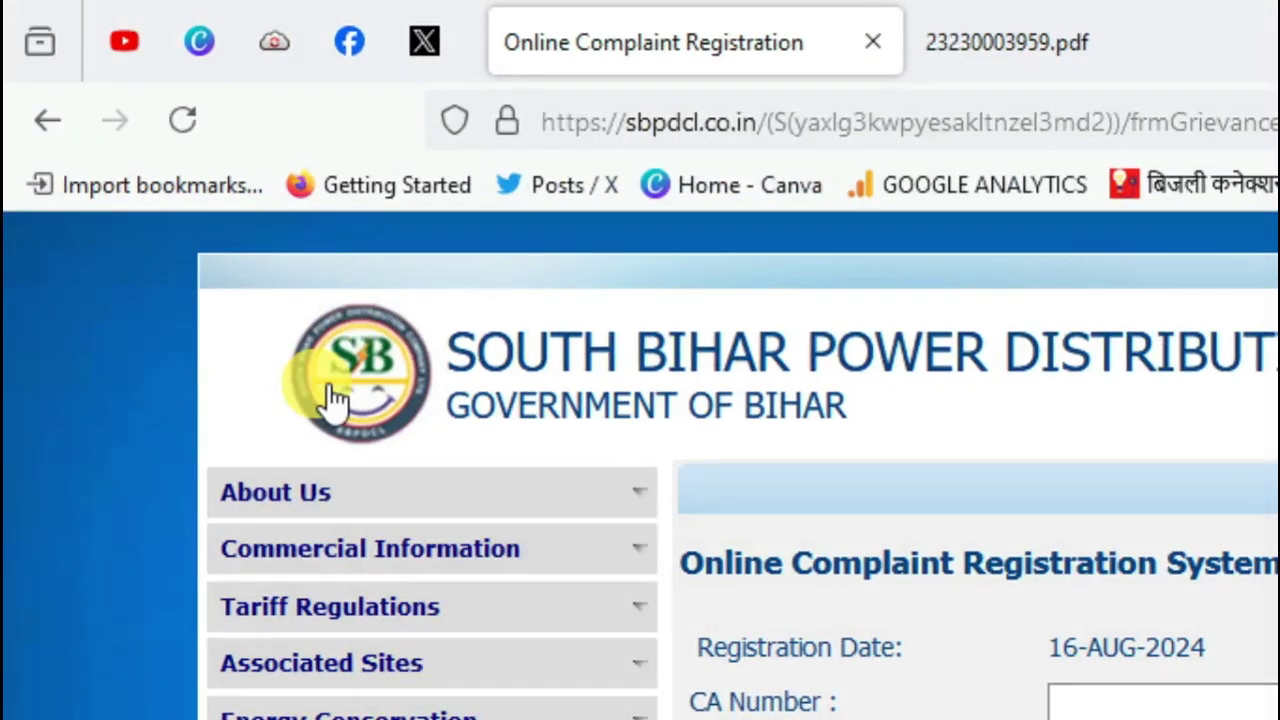
left_click(333, 398)
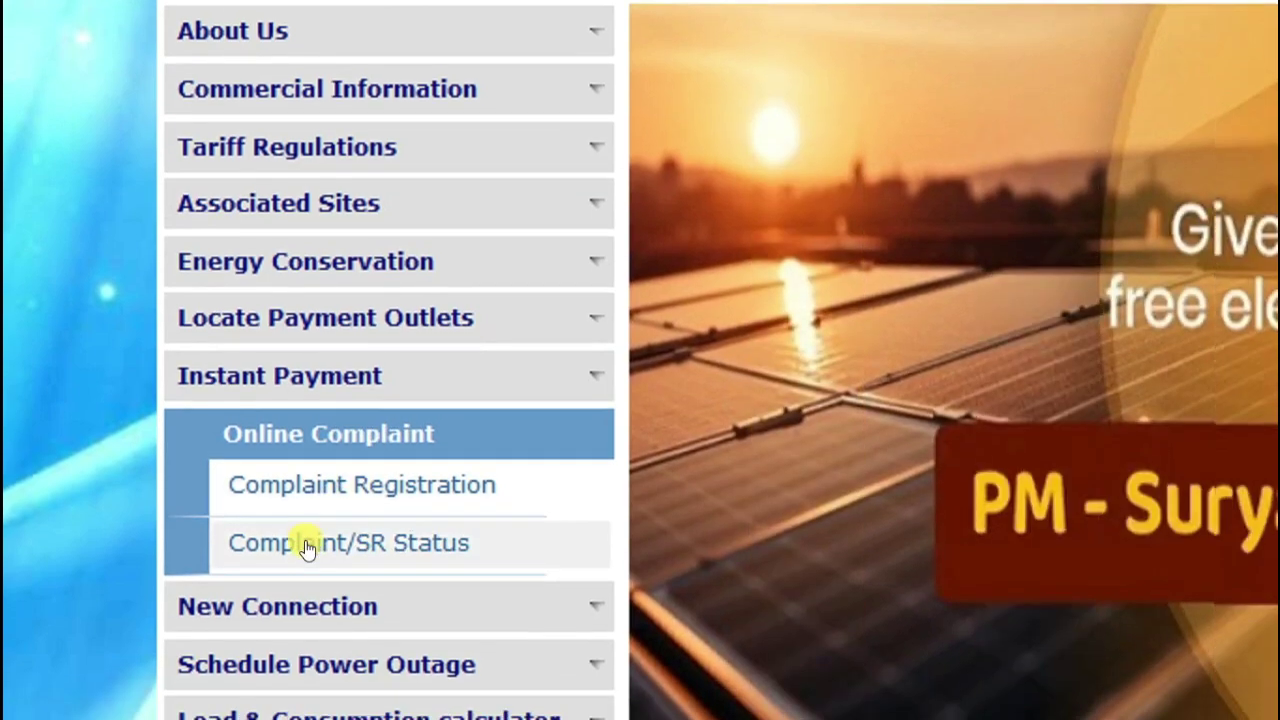
left_click(423, 491)
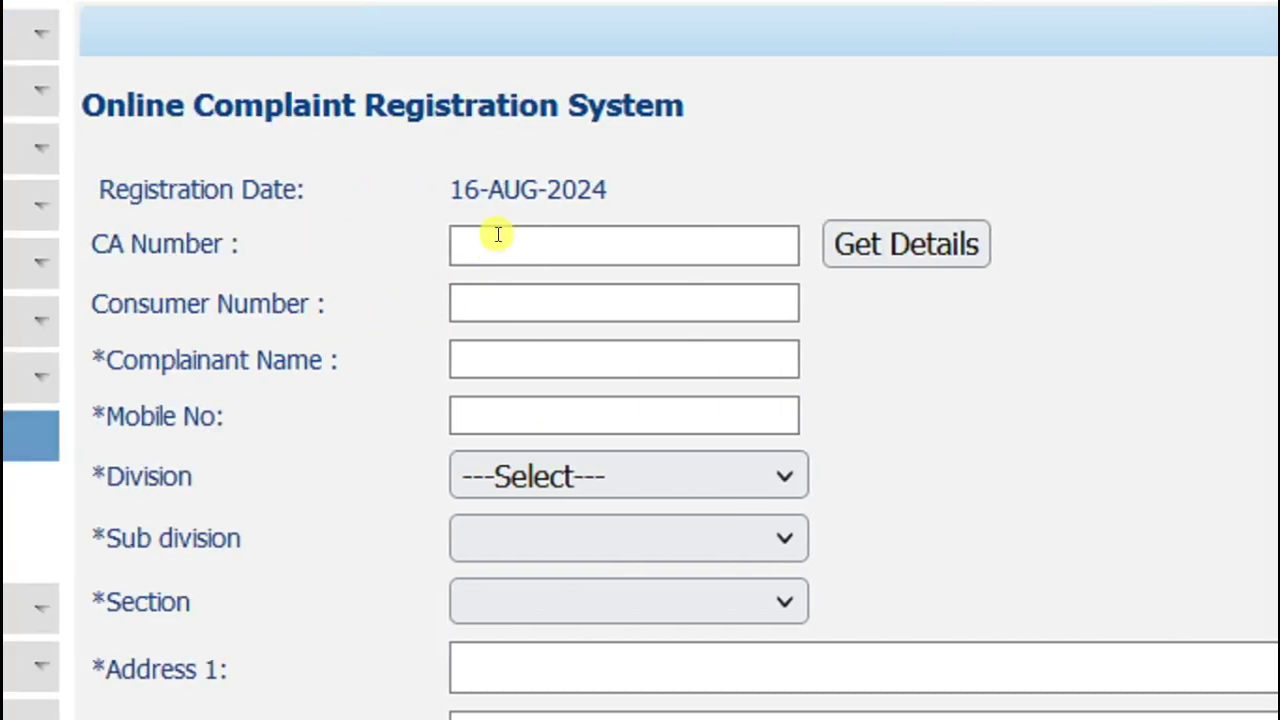
In the complaint form, choose ARWAL as the division and sub division and Atuallah as the section
left_click(478, 298)
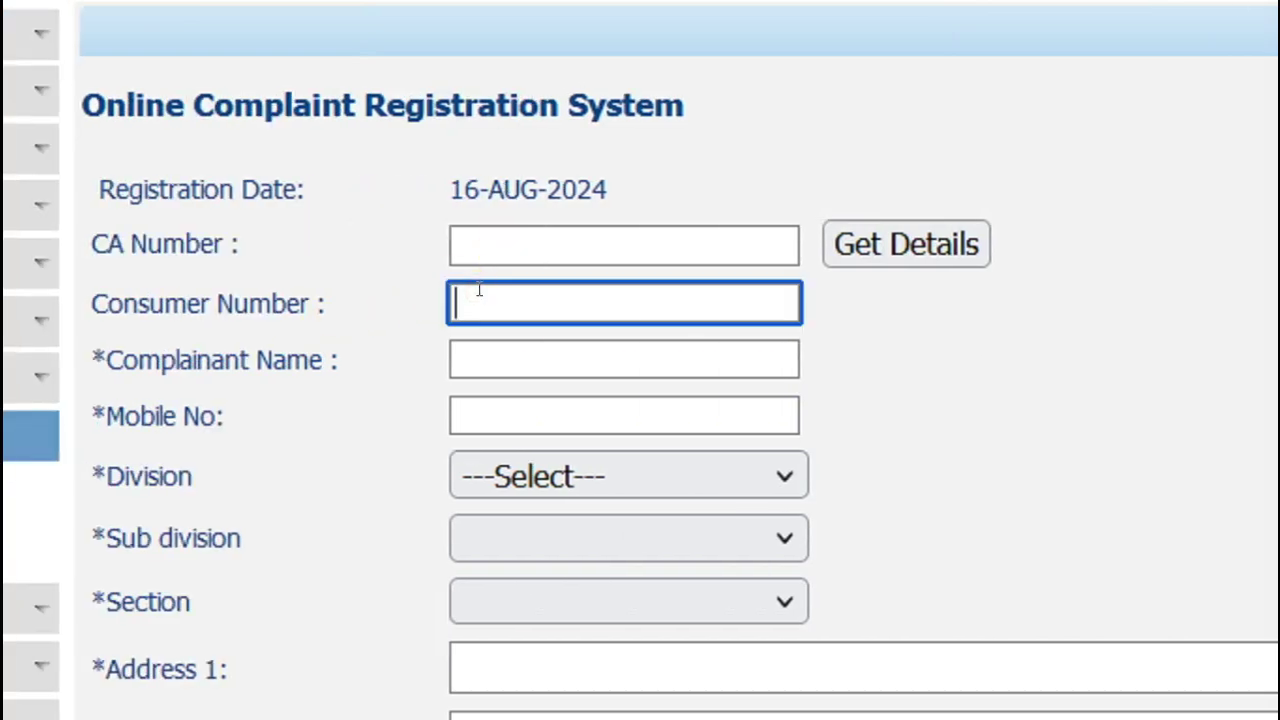
left_click(481, 355)
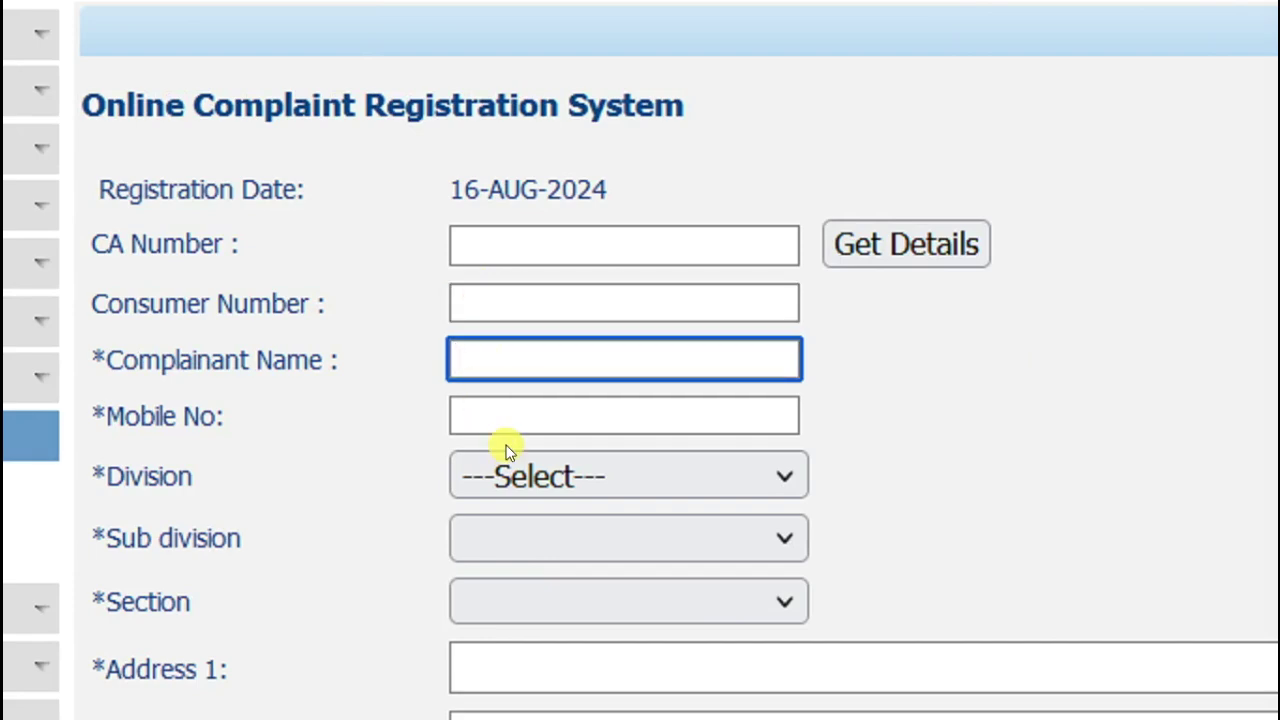
left_click(528, 484)
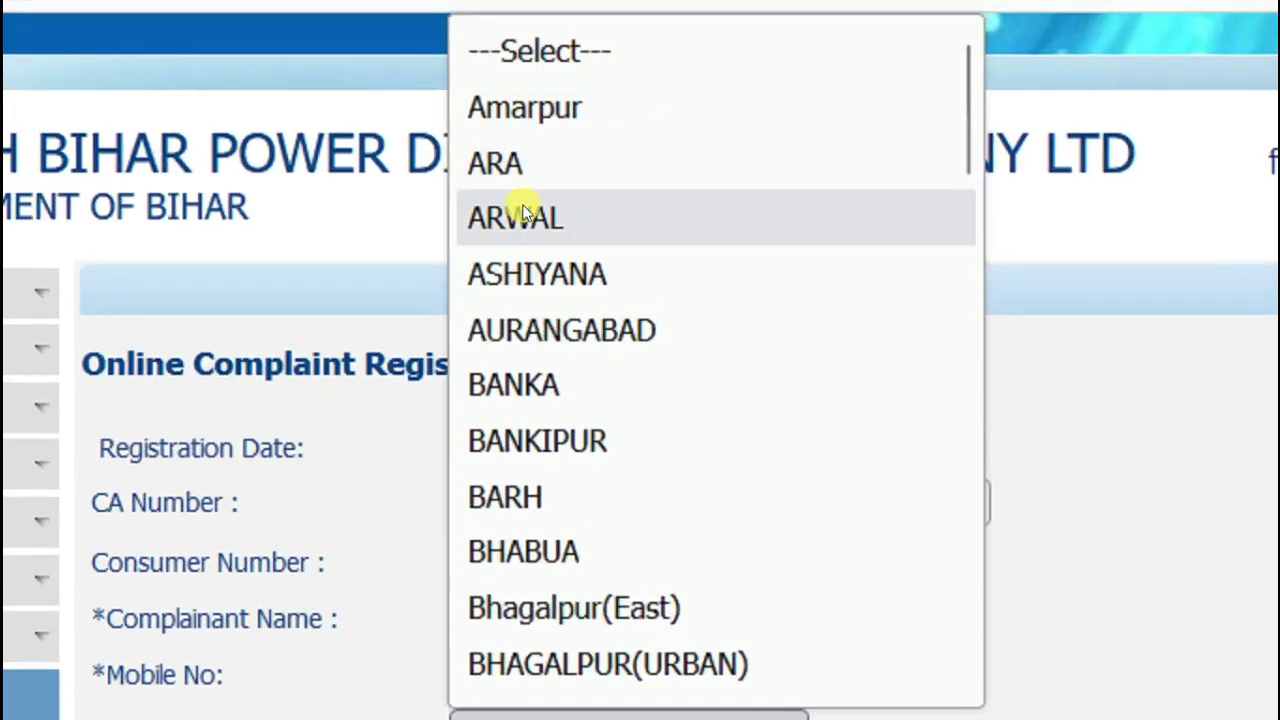
left_click(523, 214)
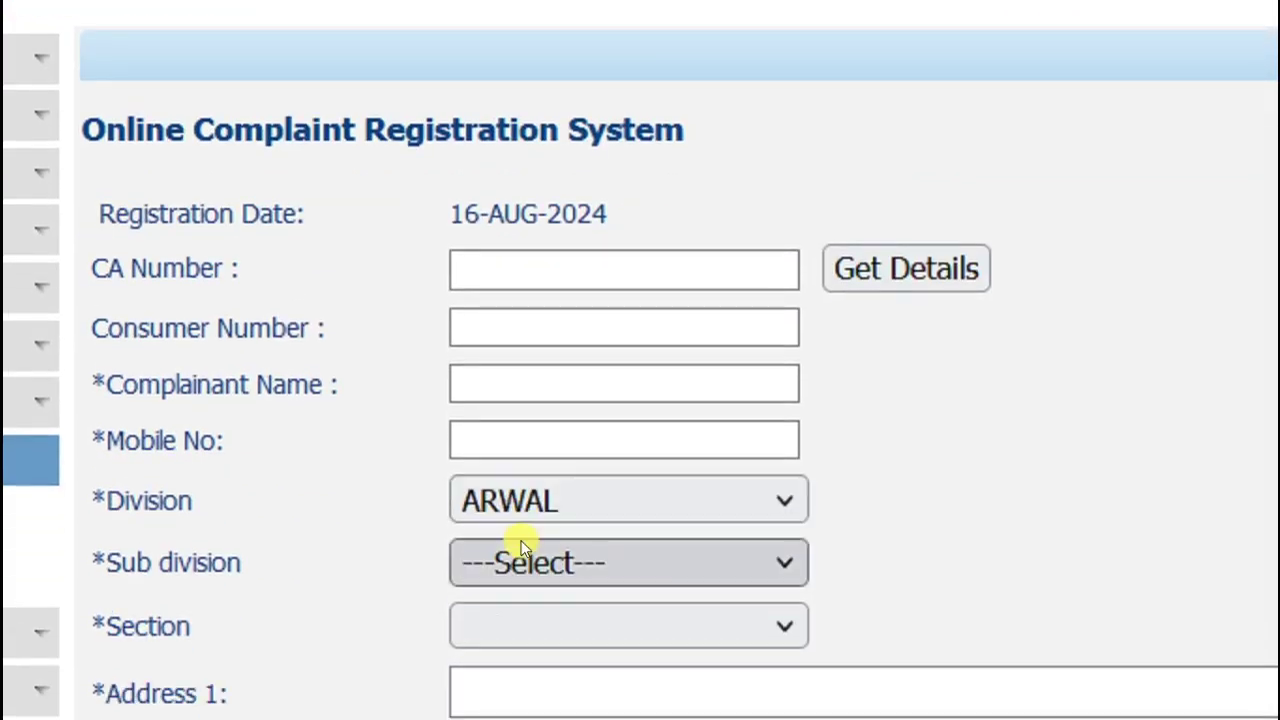
left_click(523, 700)
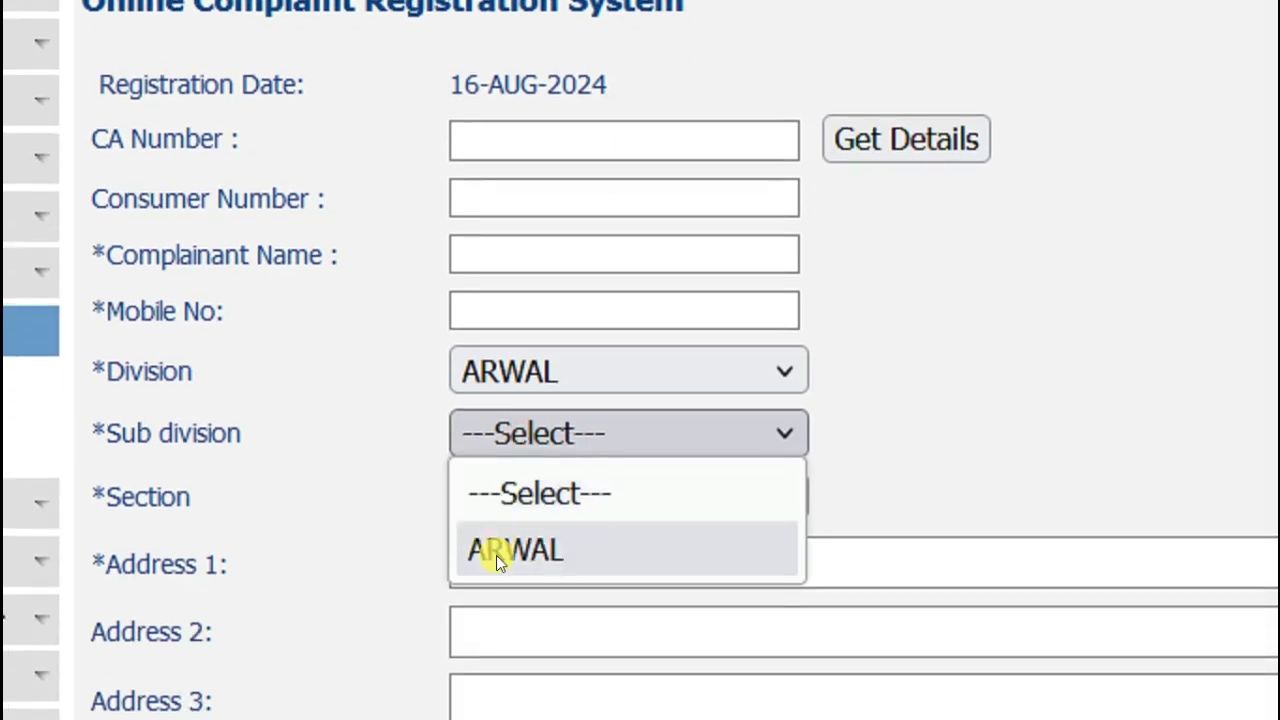
left_click(491, 552)
left_click(503, 486)
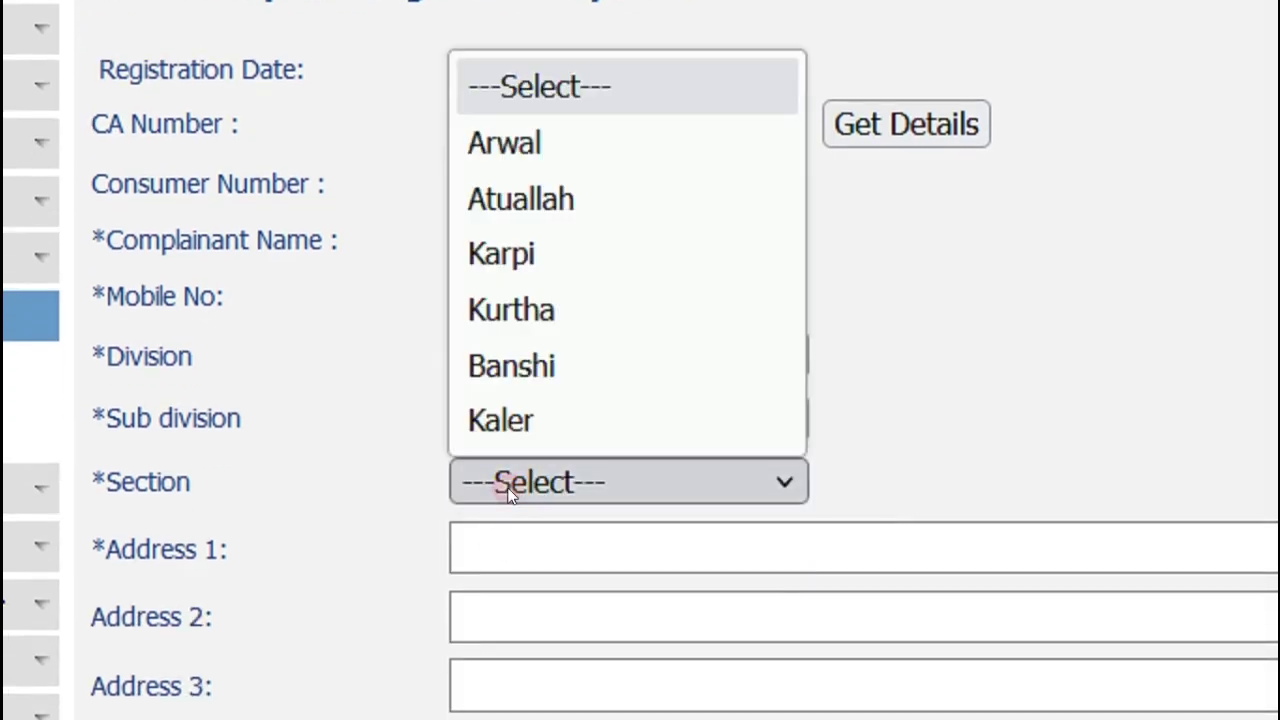
left_click(540, 196)
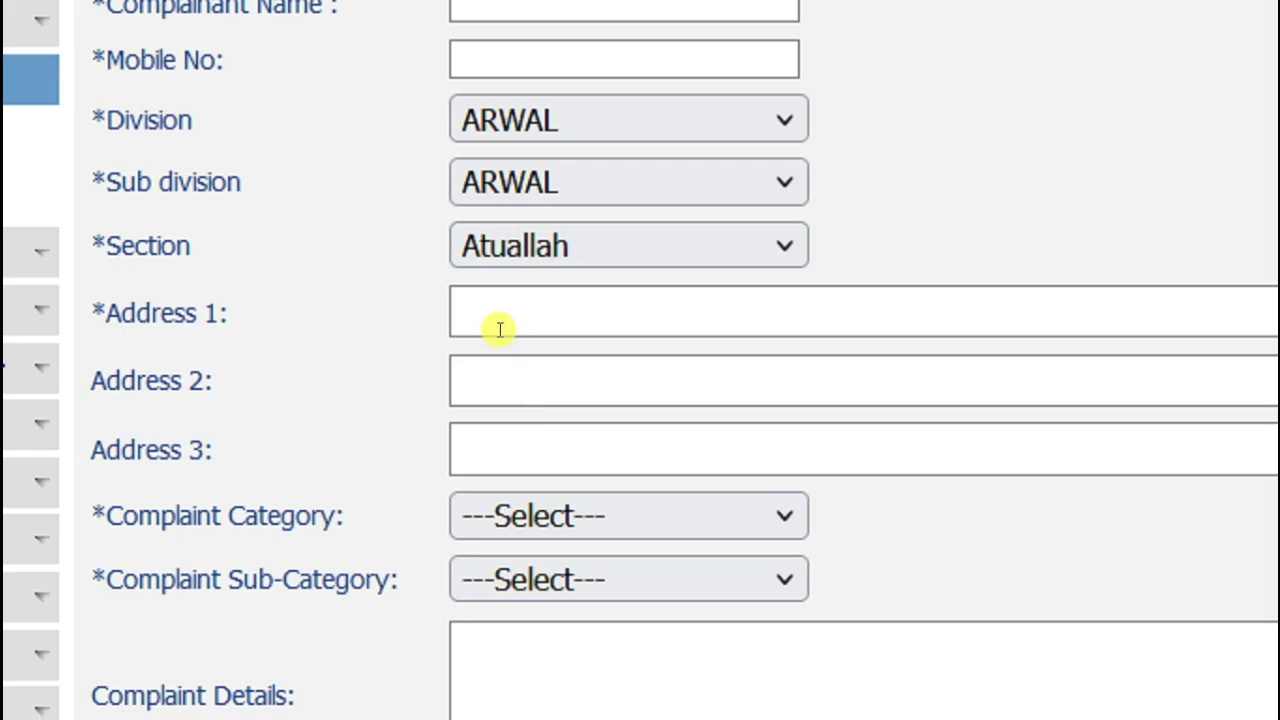
Set the complaint category to Billing Related and the sub-category to High Consumption
left_click(489, 553)
left_click(497, 364)
left_click(500, 425)
scroll(502, 427, "down", 3)
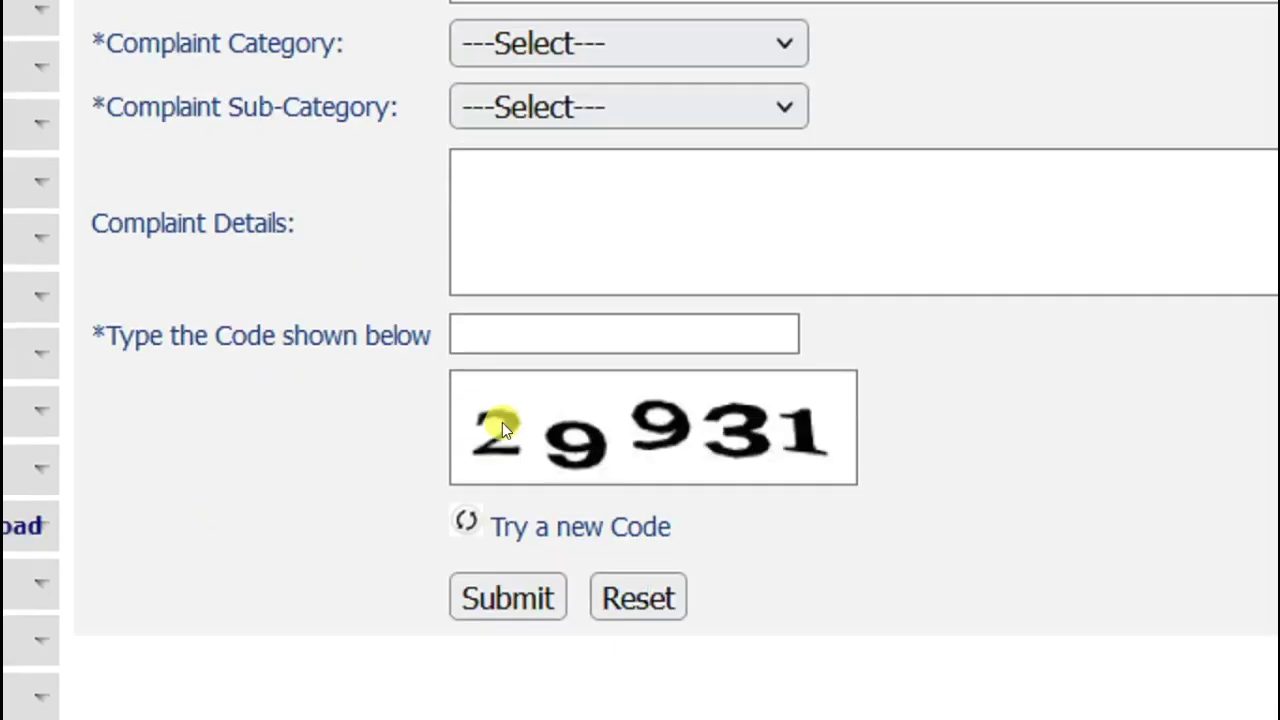
scroll(510, 300, "up", 1)
left_click(524, 178)
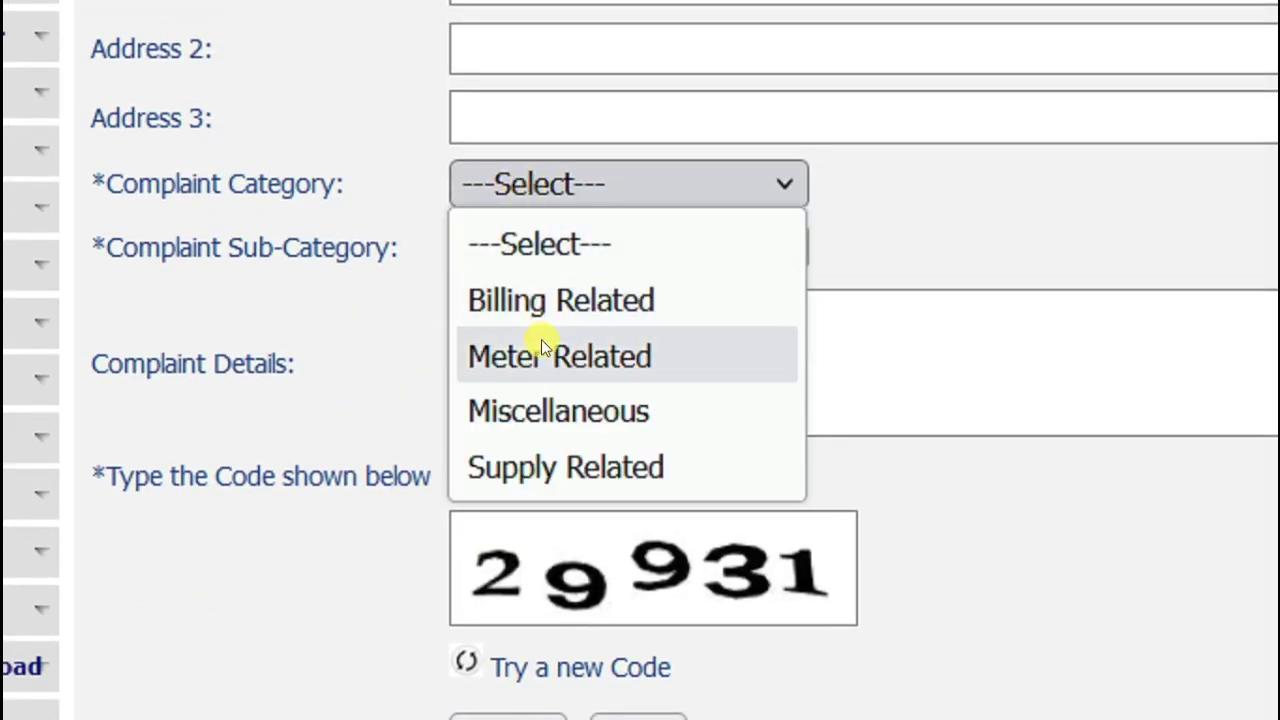
left_click(580, 302)
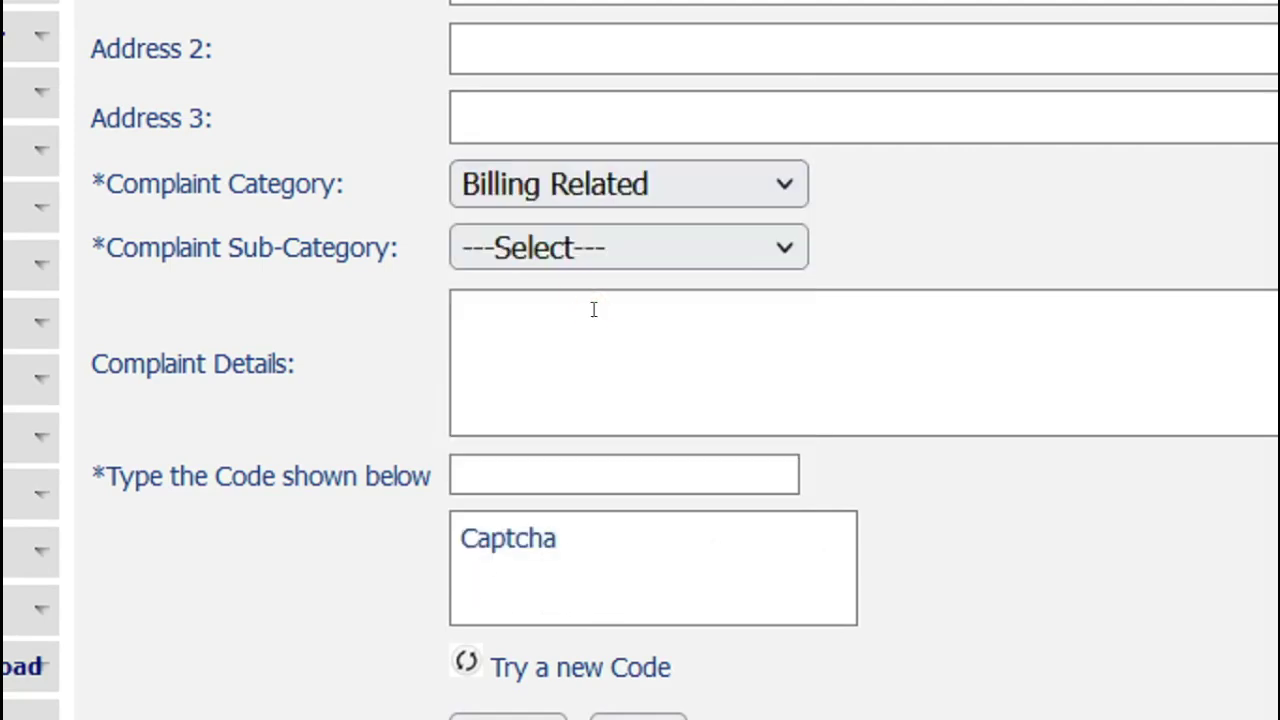
left_click(552, 256)
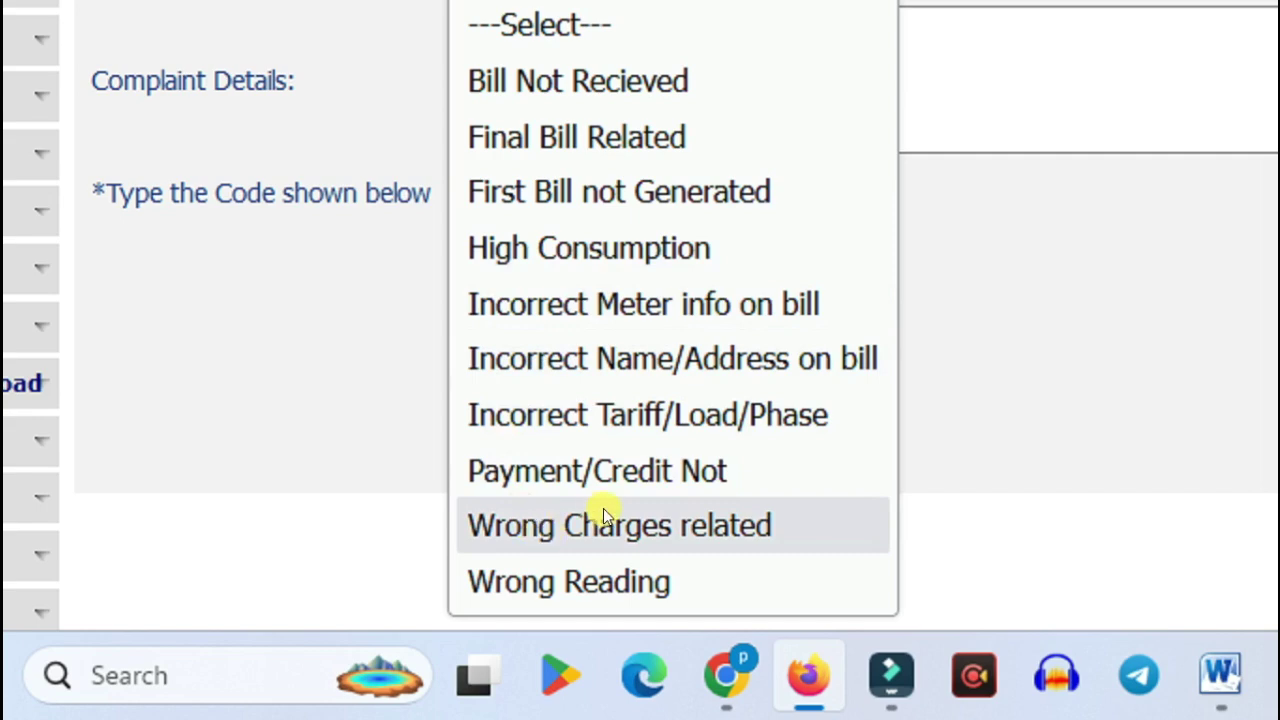
left_click(557, 250)
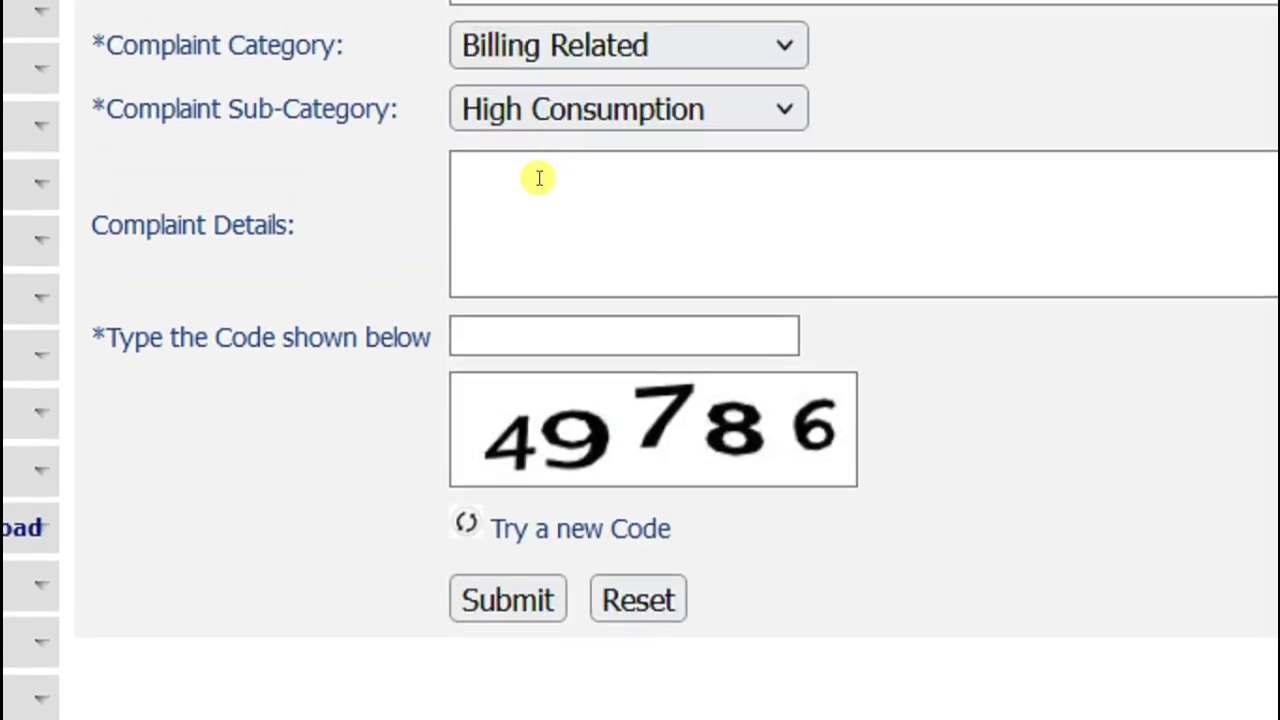
left_click(539, 34)
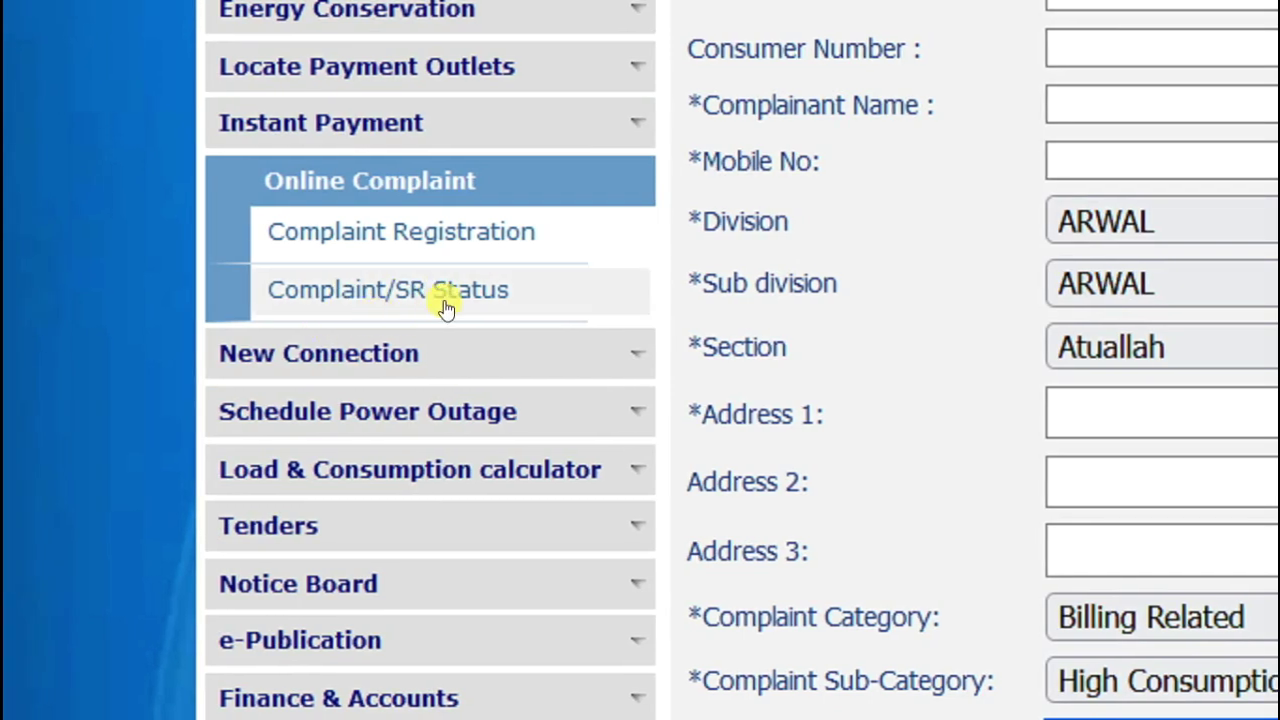
Open the Complaint/SR Status enquiry page, and examine the meter reading and monthly consumption tables in the already open electricity bill PDF
left_click(445, 308)
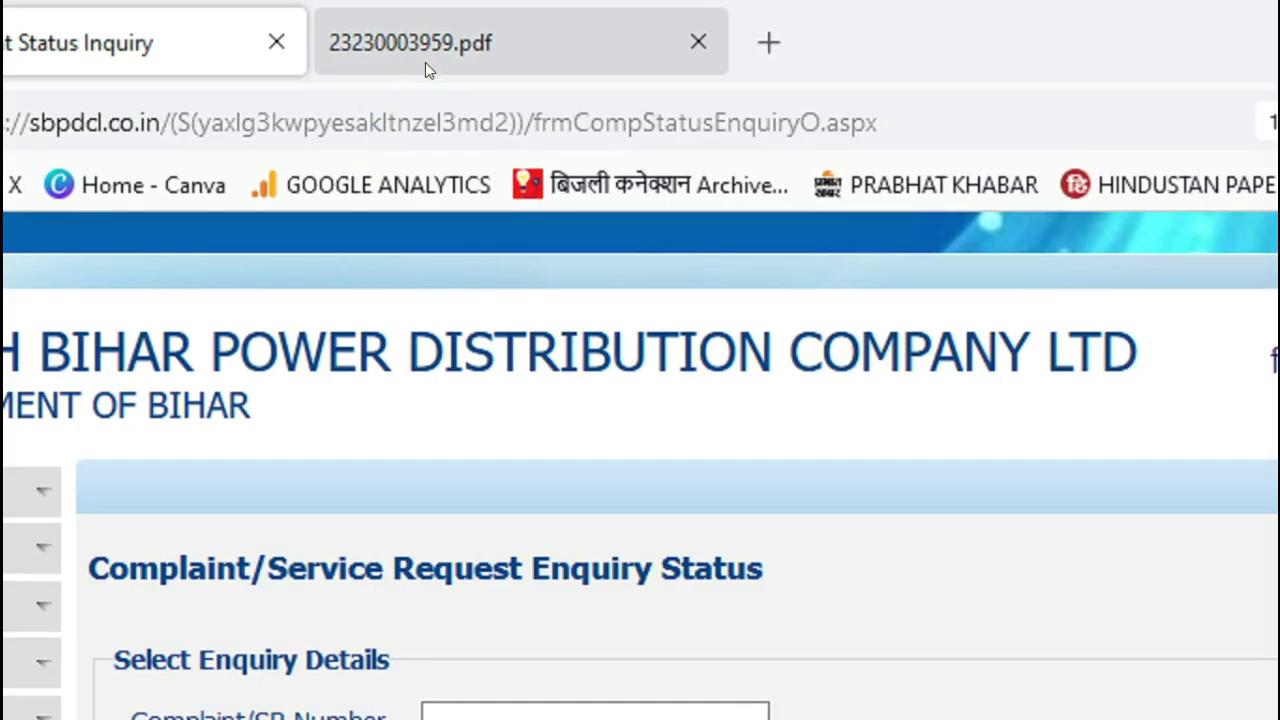
left_click(425, 62)
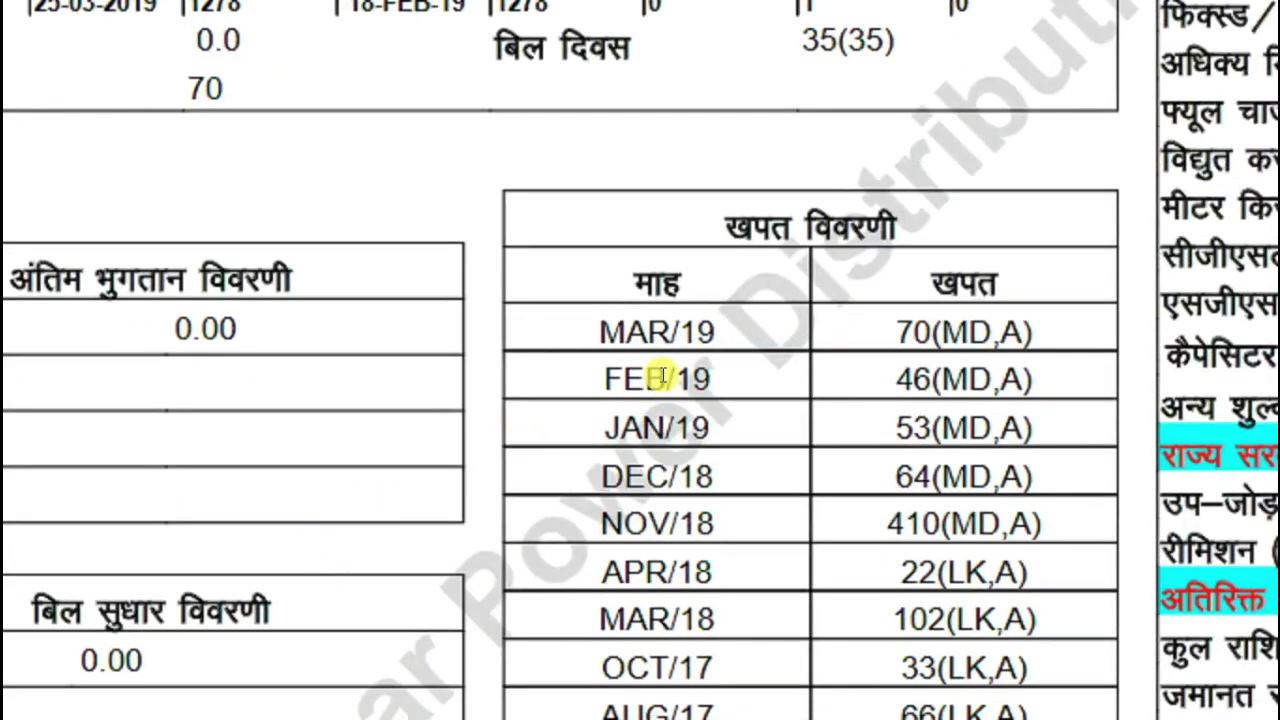
scroll(700, 348, "up", 2)
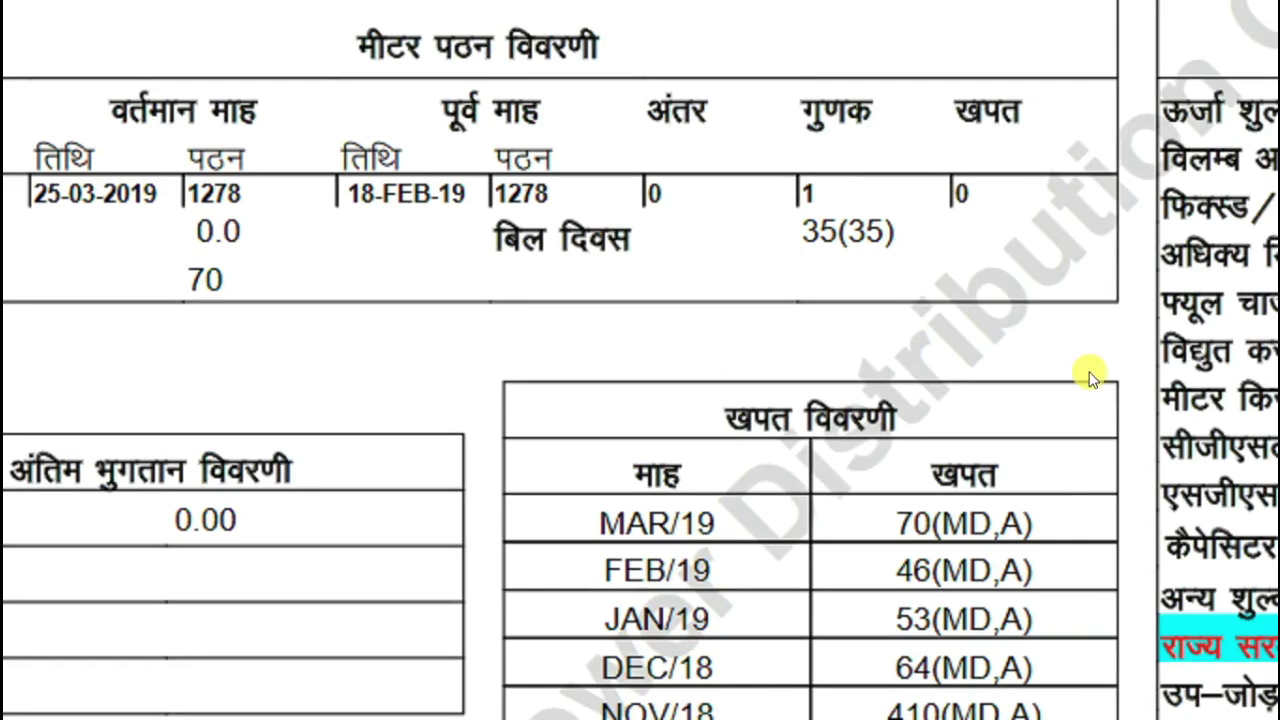